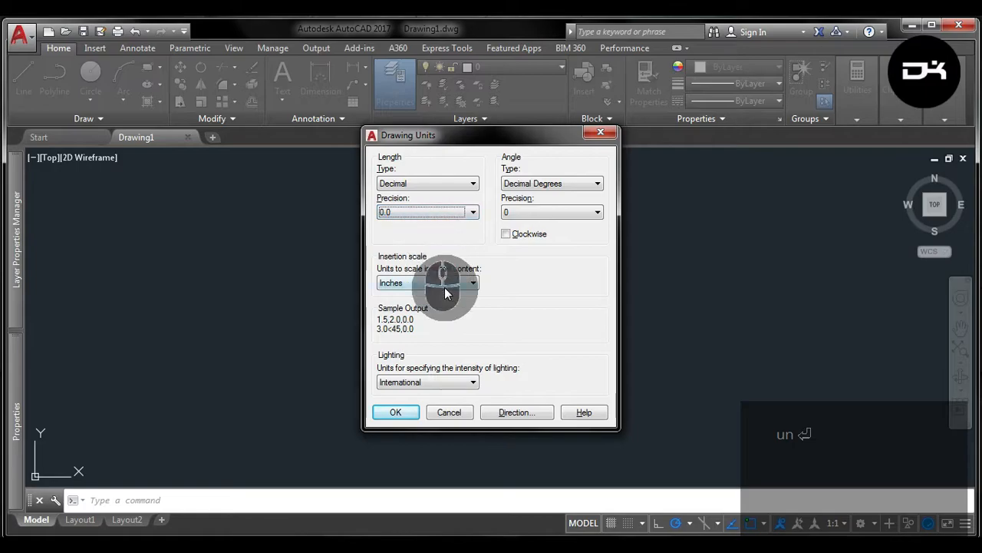
Set the drawing's insertion scale units to Millimeters and accept the units settings
left_click(442, 335)
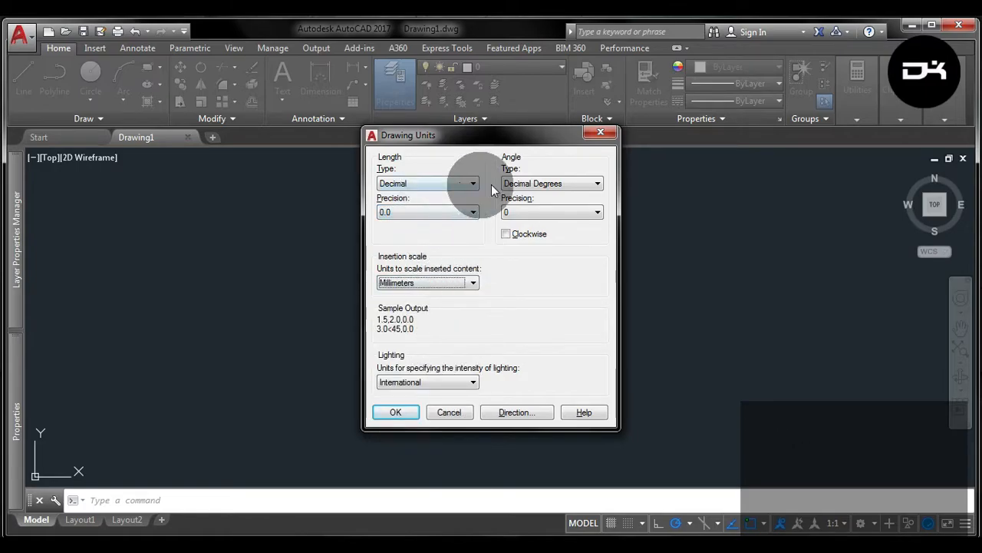
left_click(398, 412)
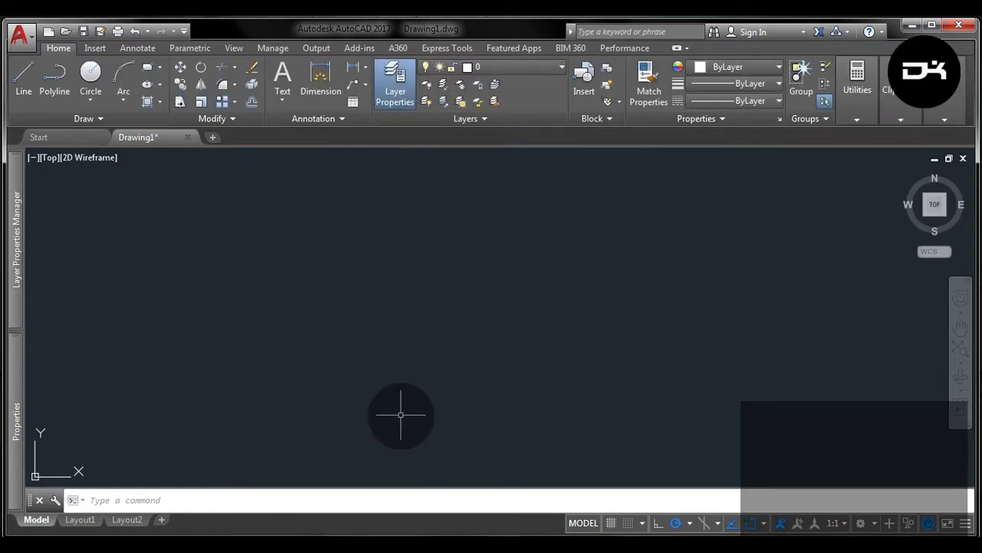
Create three new layers named Background, Drawing and Dimentions
mouse_move(17, 242)
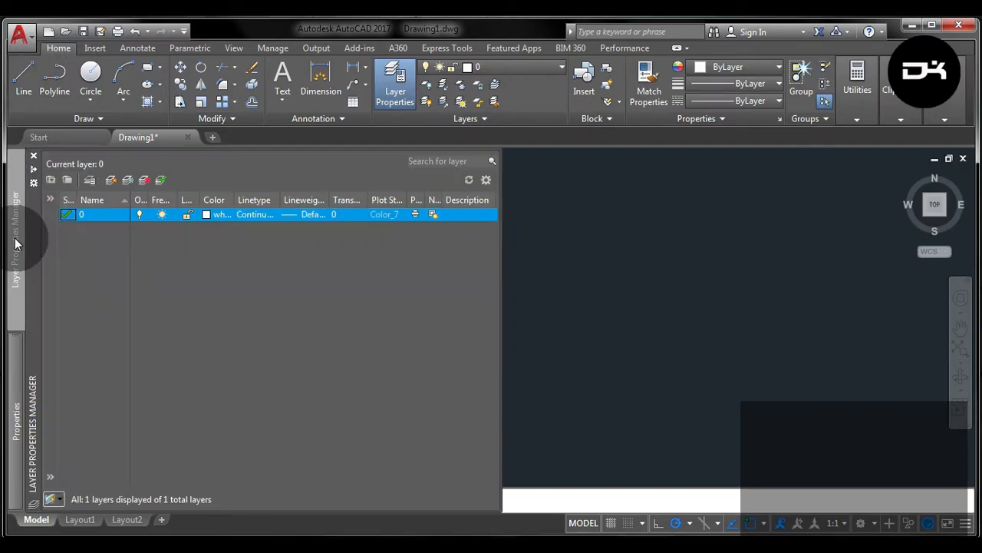
left_click(111, 181)
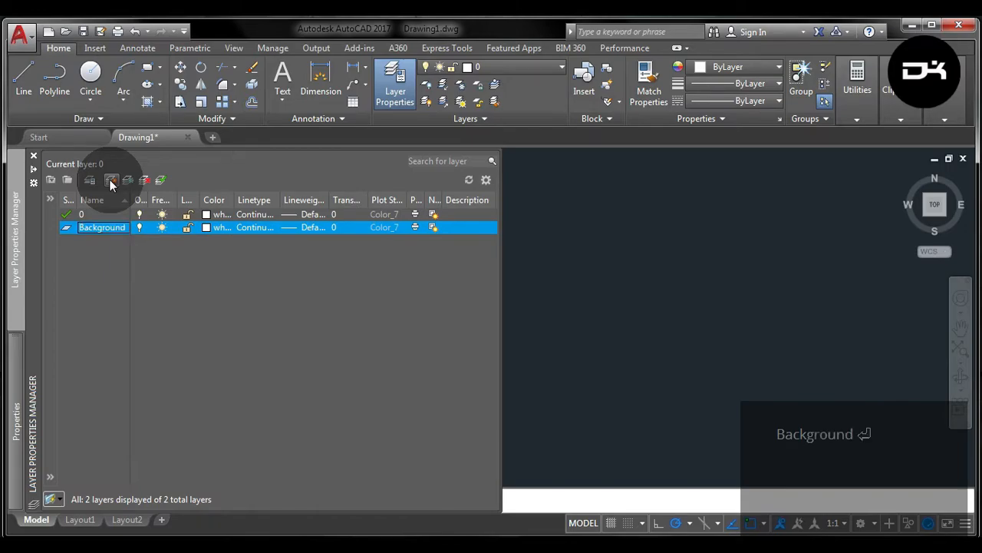
left_click(111, 181)
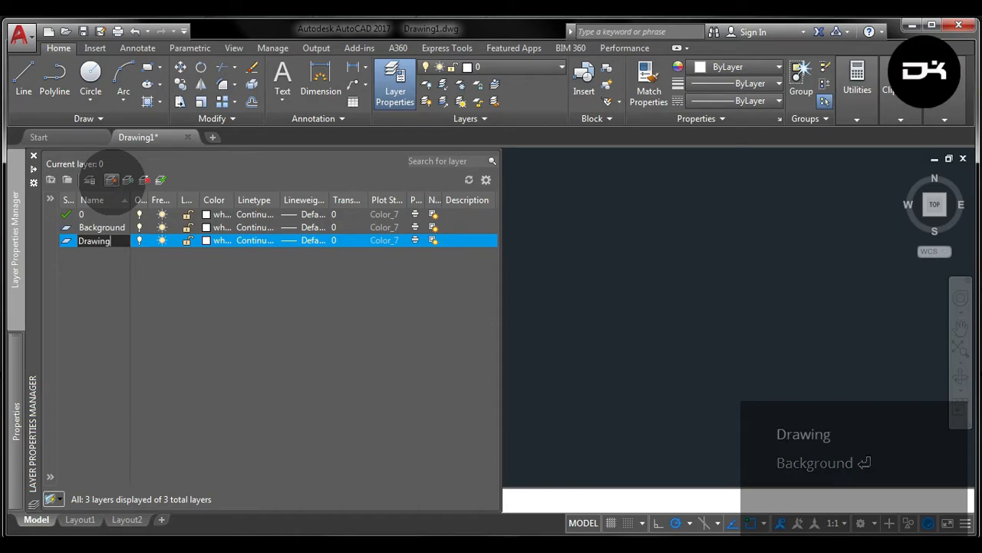
left_click(111, 181)
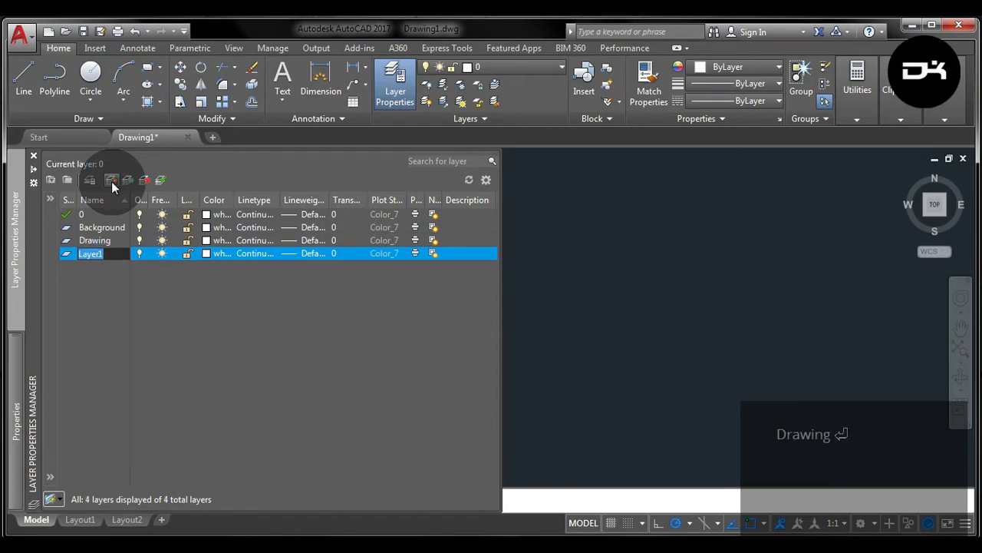
type("Dimentions")
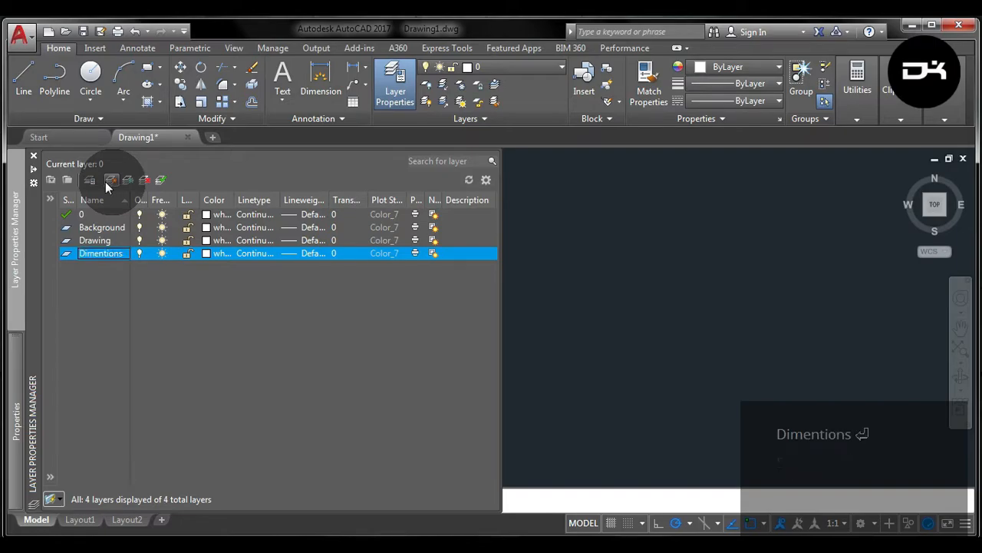
Set the Background layer's color to index 8 and its transparency to 40
left_click(206, 227)
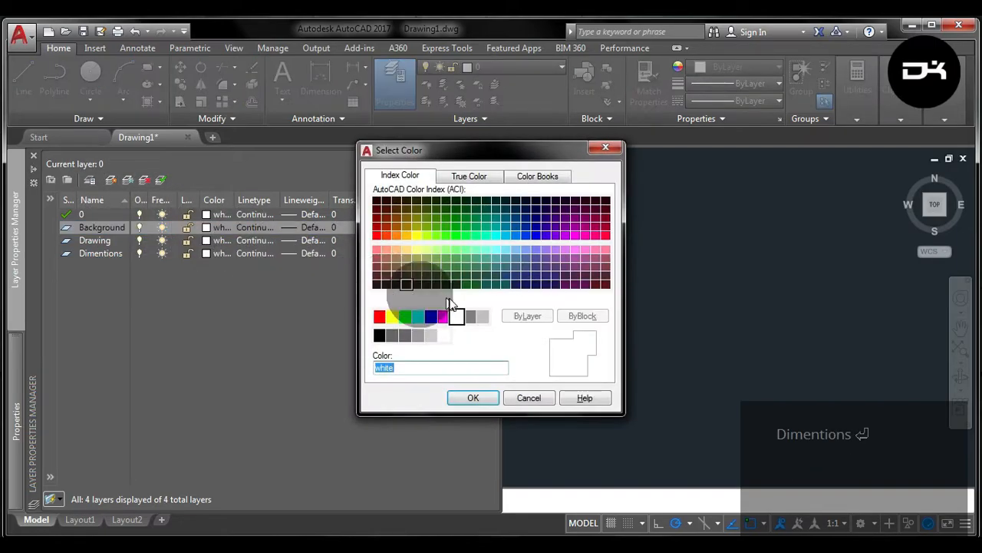
left_click(471, 315)
left_click(474, 398)
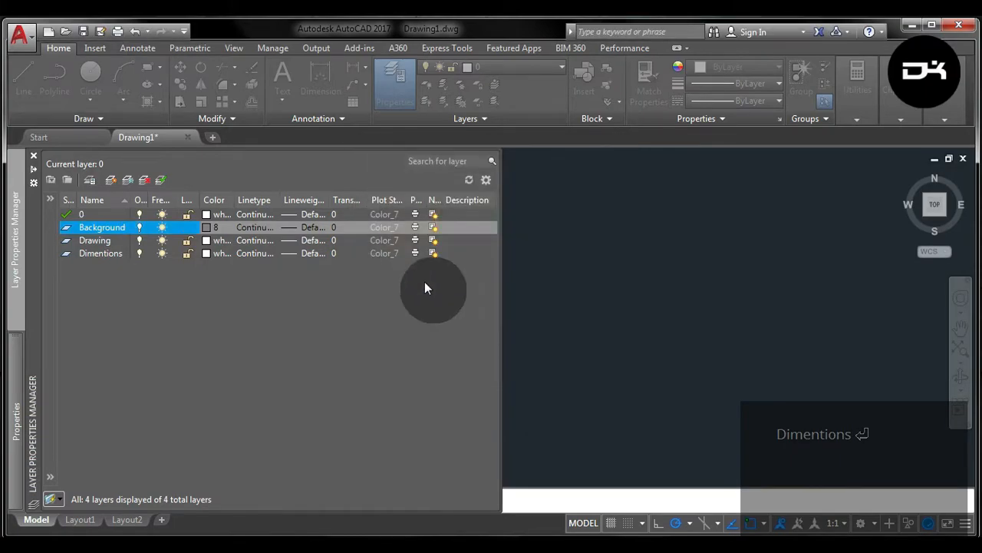
left_click(349, 230)
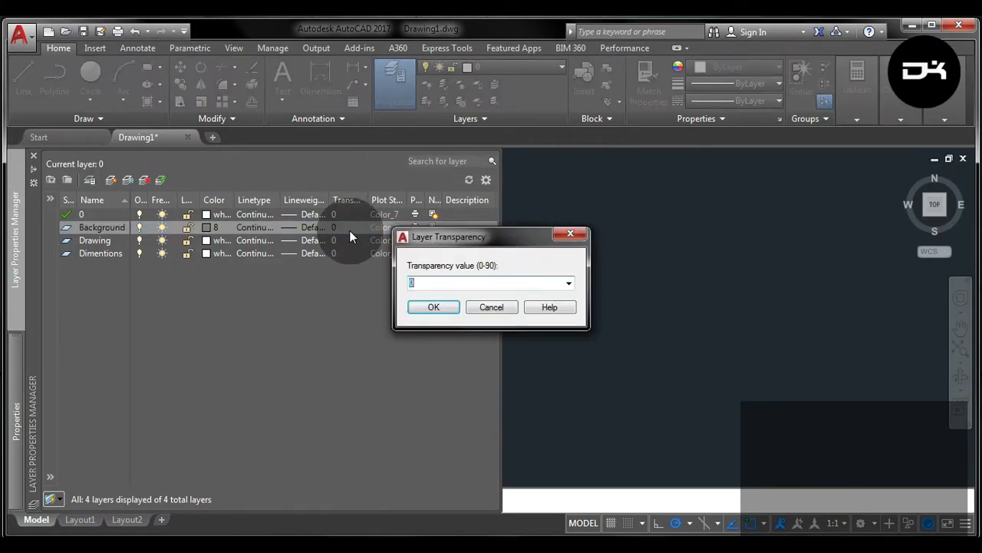
type("40")
key("Return")
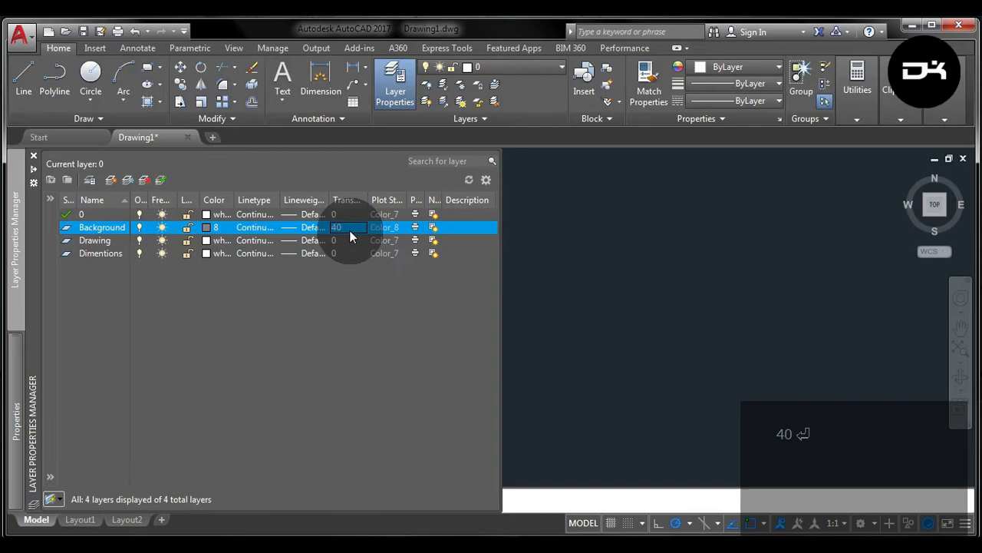
Set the Dimentions layer's color to index 250 and make the Background layer current
left_click(205, 253)
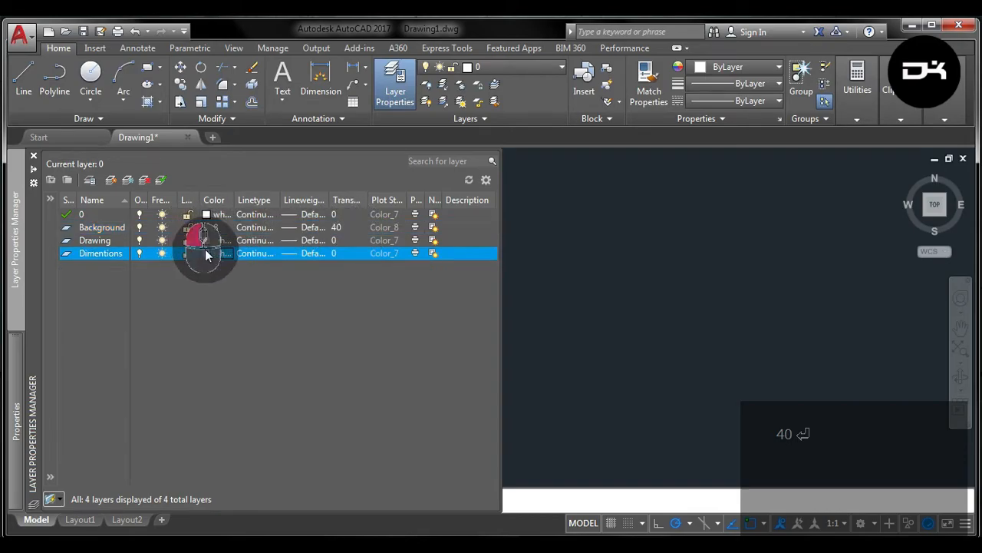
left_click(392, 335)
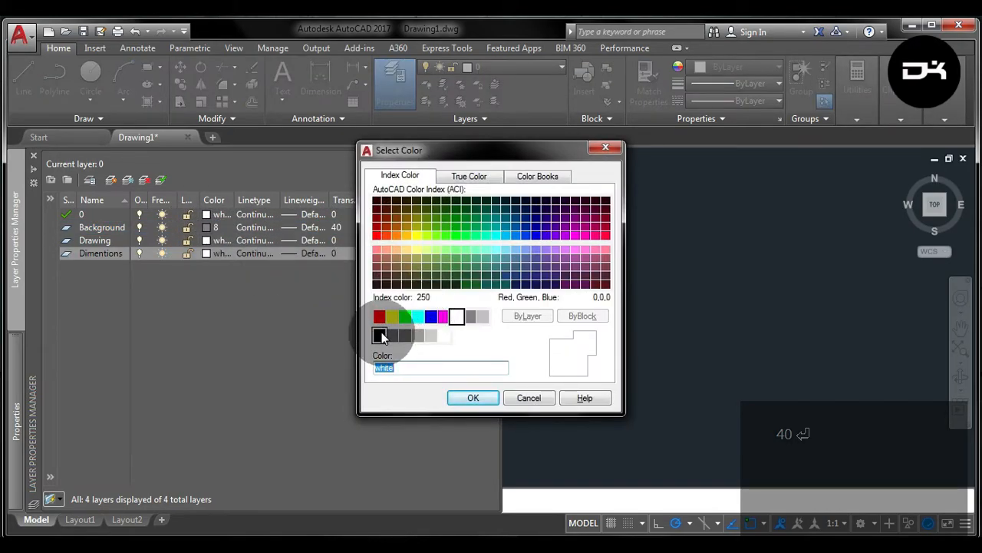
left_click(475, 397)
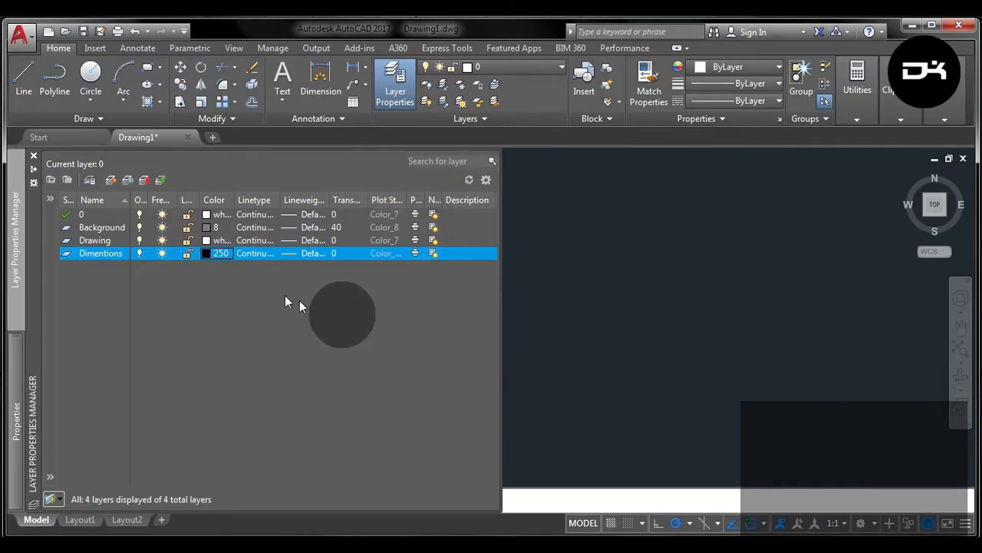
double_click(100, 227)
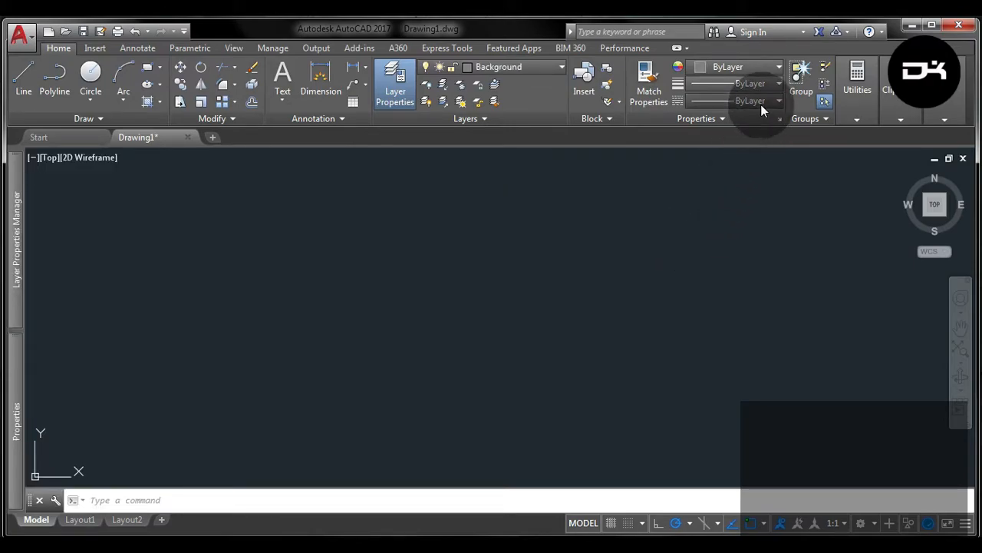
Load the ACAD_ISO02W100 ISO dash linetype into the drawing
left_click(762, 101)
left_click(707, 170)
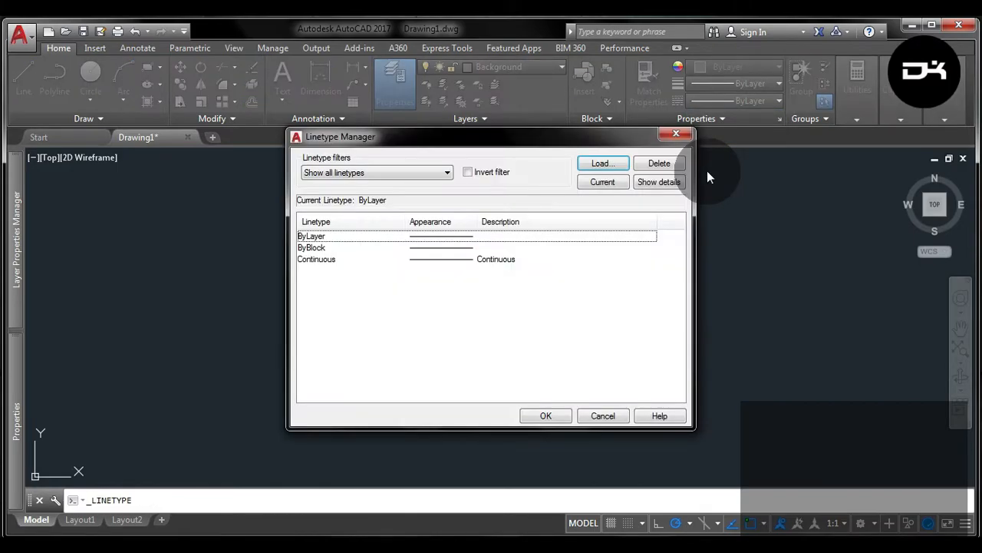
left_click(603, 164)
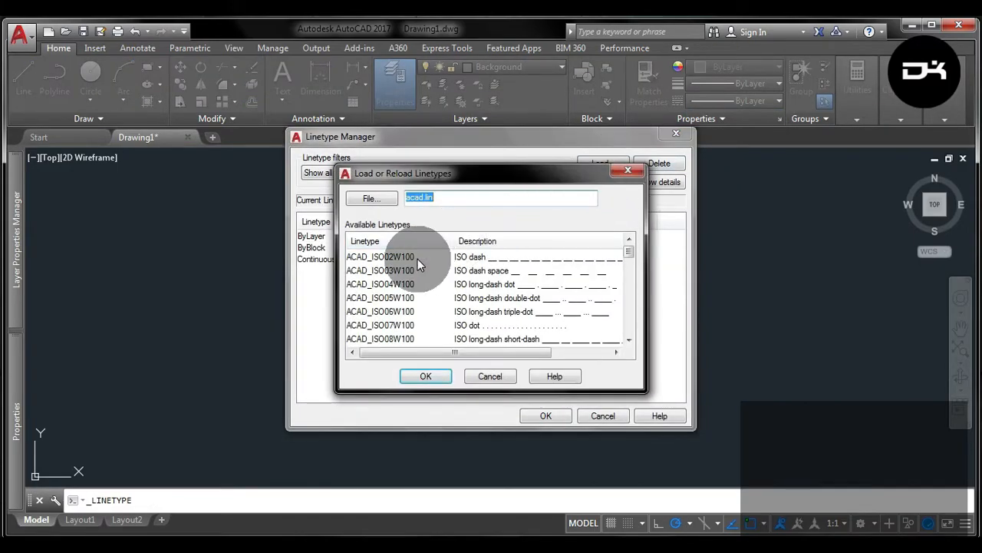
left_click(418, 261)
left_click(436, 376)
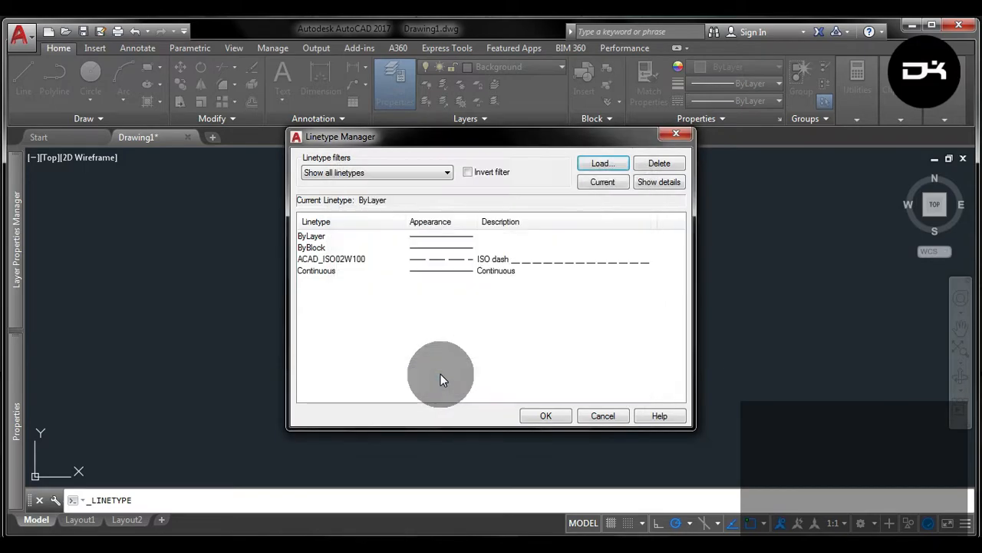
left_click(545, 413)
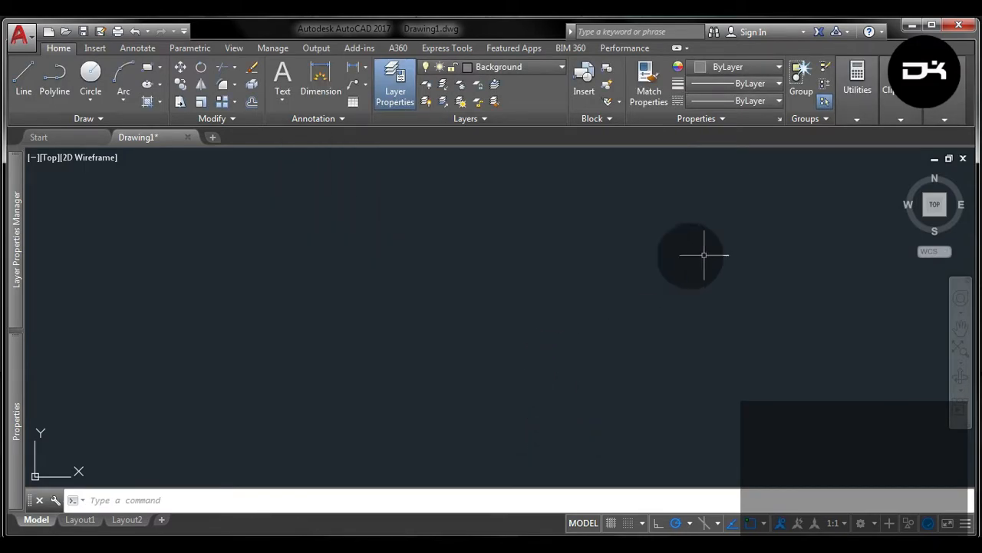
Enable the Quadrant object snap
left_click(762, 524)
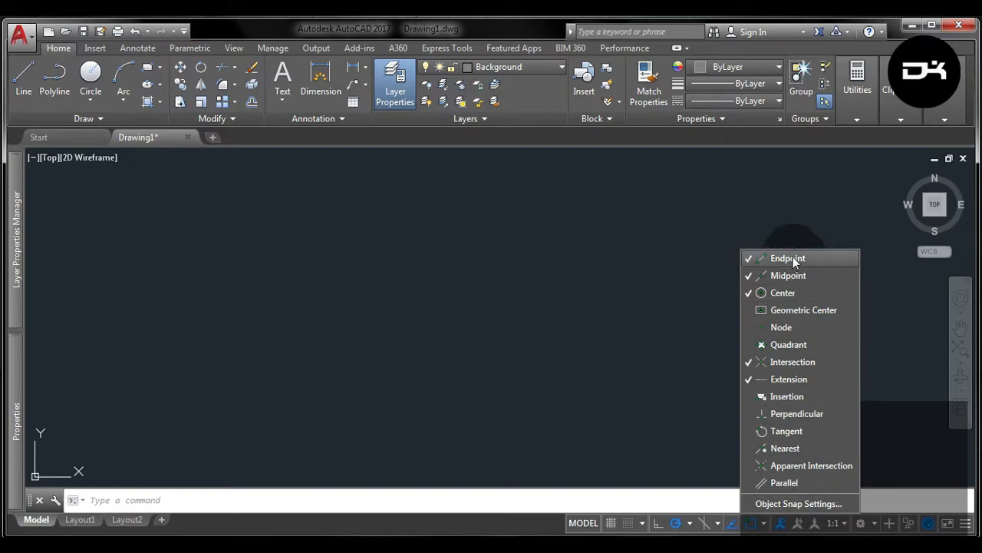
left_click(802, 345)
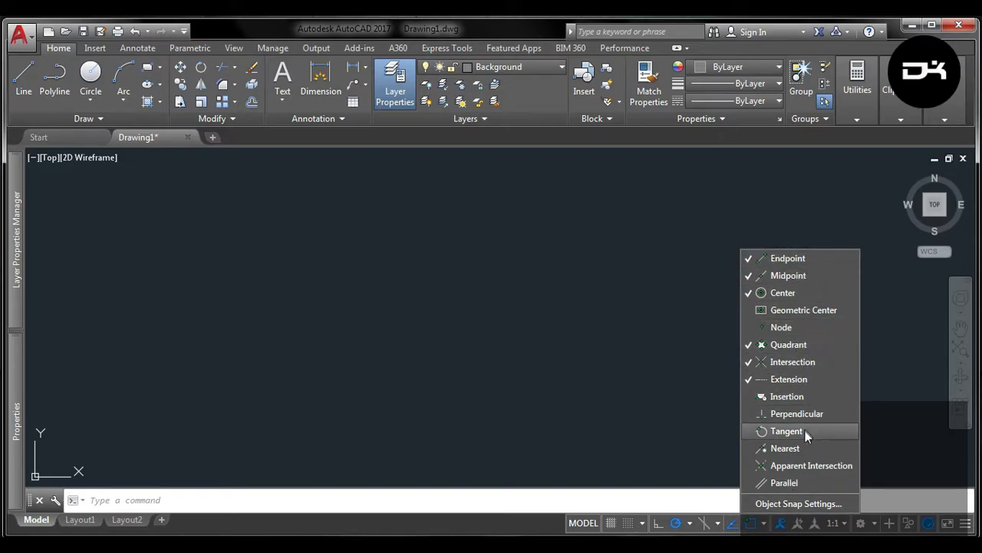
Make ACAD_ISO02W100 the current linetype and draw a 450 mm horizontal line on the Background layer
left_click(758, 101)
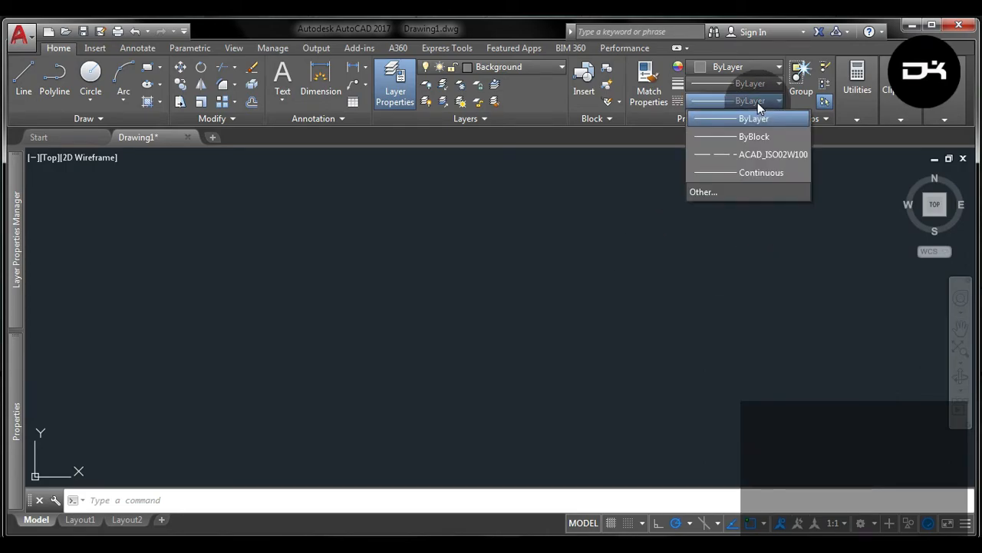
left_click(758, 160)
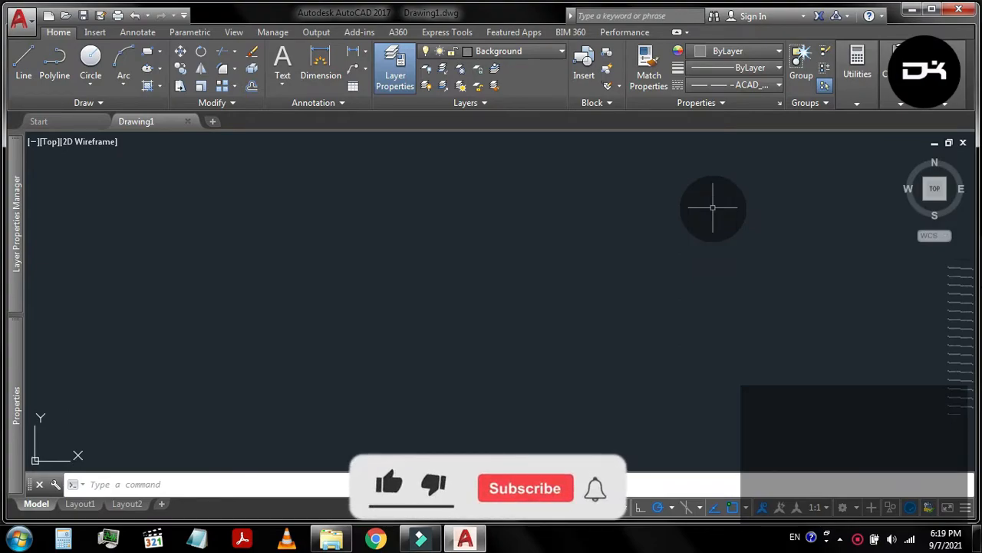
left_click(33, 71)
left_click(376, 285)
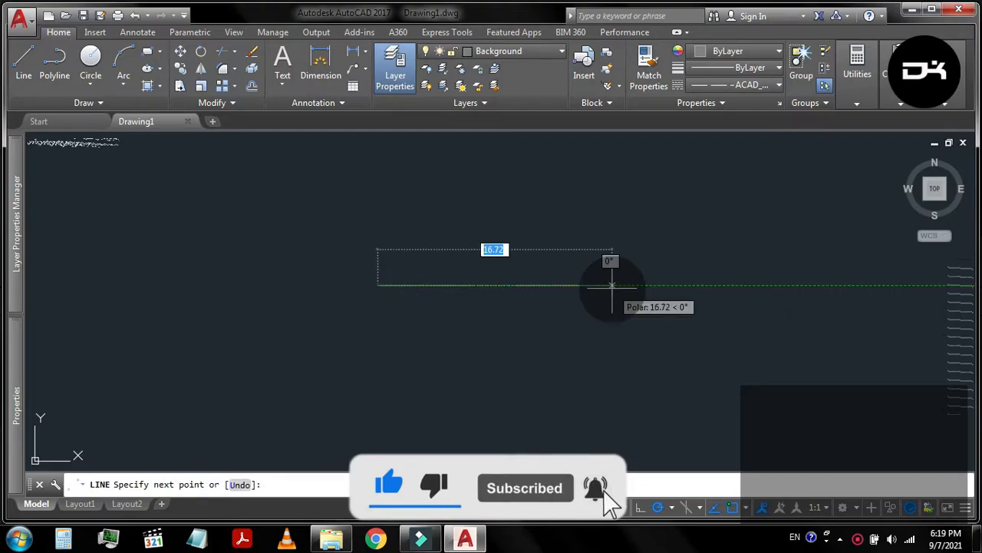
type("450")
key("Return")
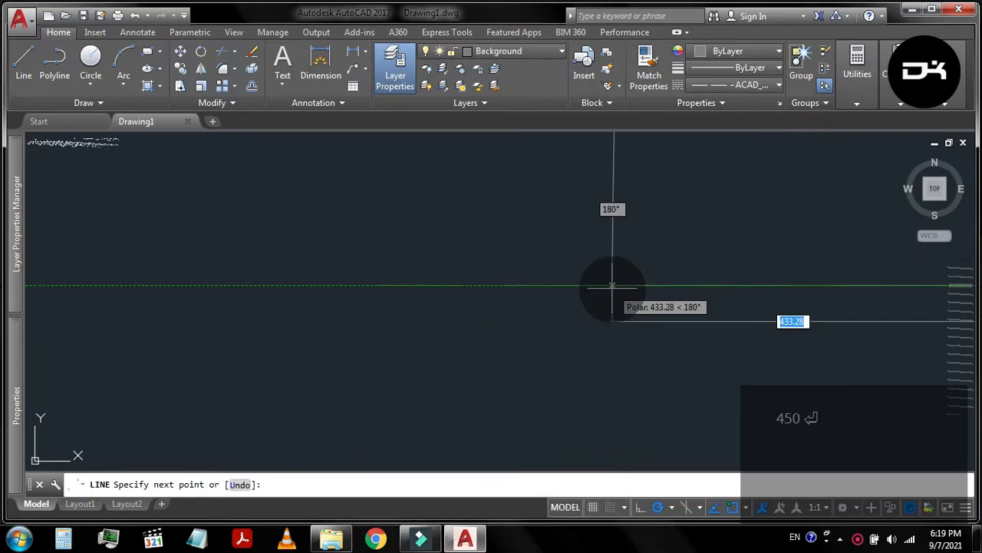
key("Return")
scroll(543, 278, "down", 3)
scroll(559, 205, "down", 5)
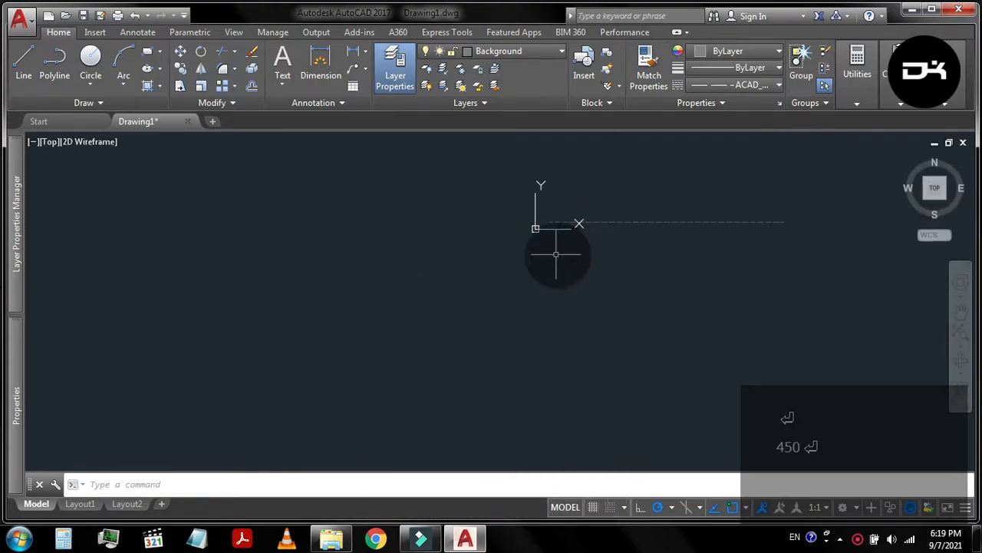
Relocate the coordinate system origin to a clear spot well below and to the left of the dashed line
left_click(535, 232)
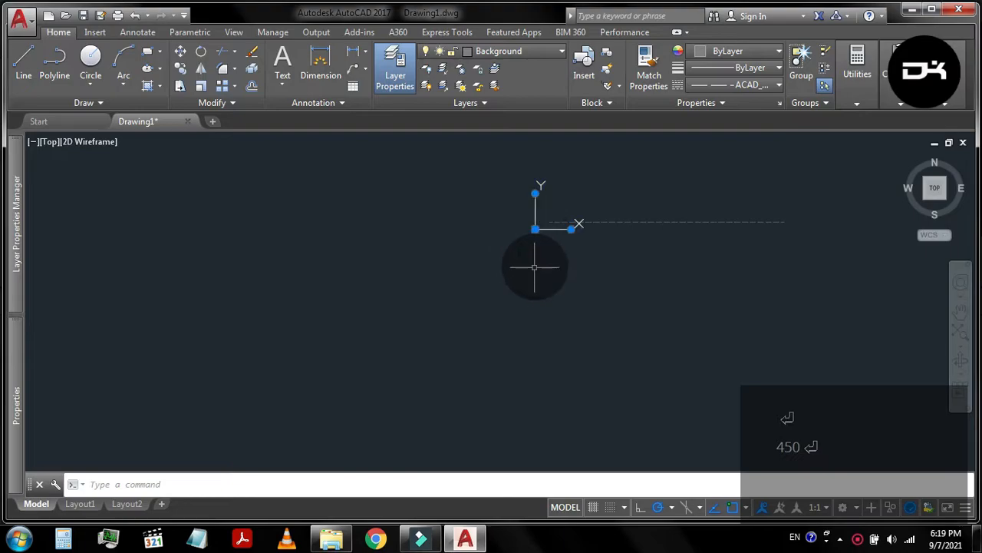
left_click(535, 229)
scroll(399, 333, "down", 2)
left_click(44, 463)
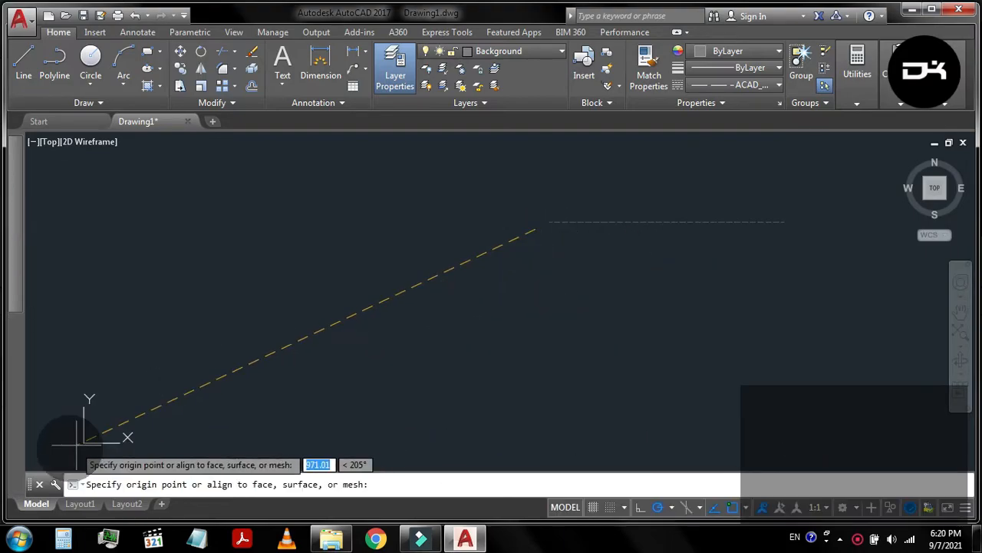
scroll(716, 180, "up", 6)
scroll(602, 192, "down", 2)
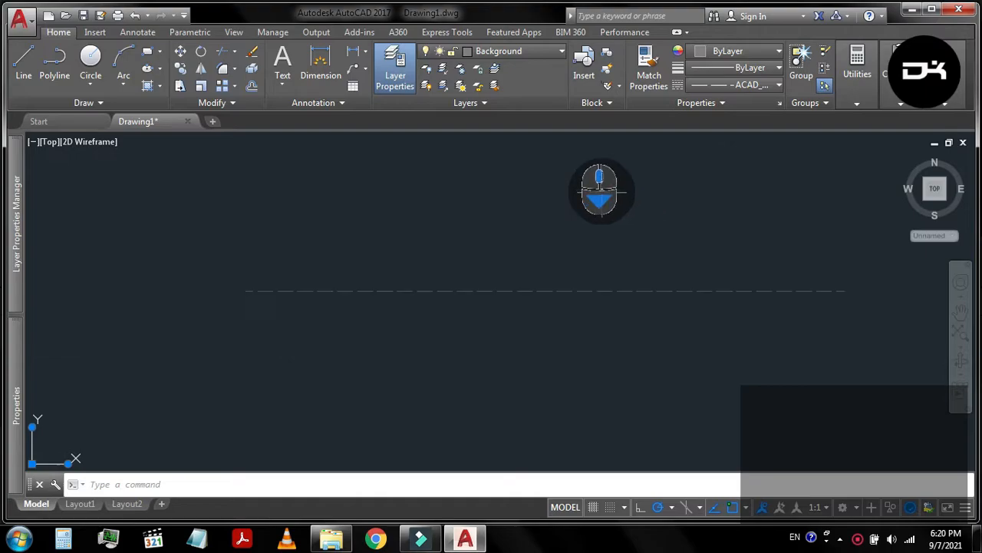
Mirror the horizontal dashed line about a diagonal axis through its midpoint to form a perpendicular centerline, keeping the source line
left_click(568, 291)
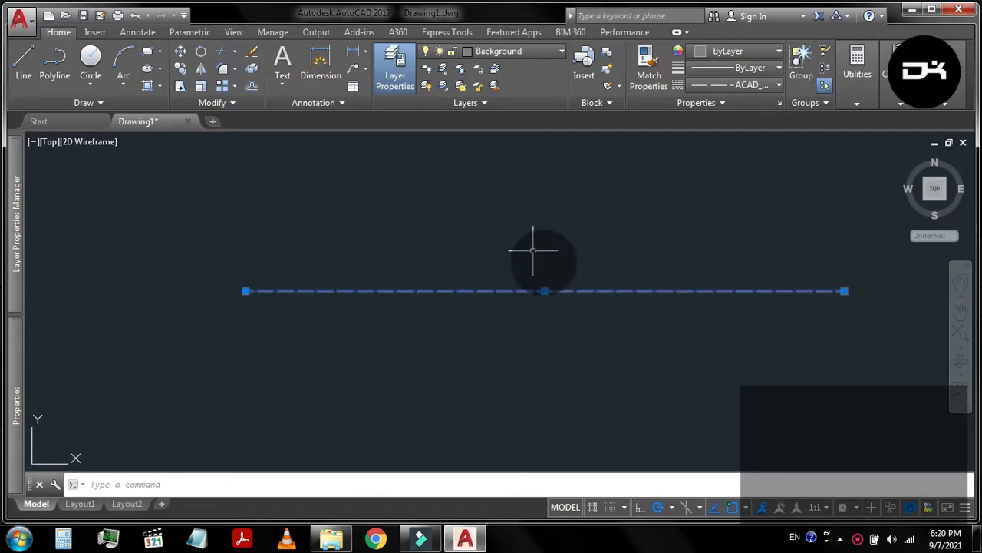
left_click(202, 69)
left_click(543, 291)
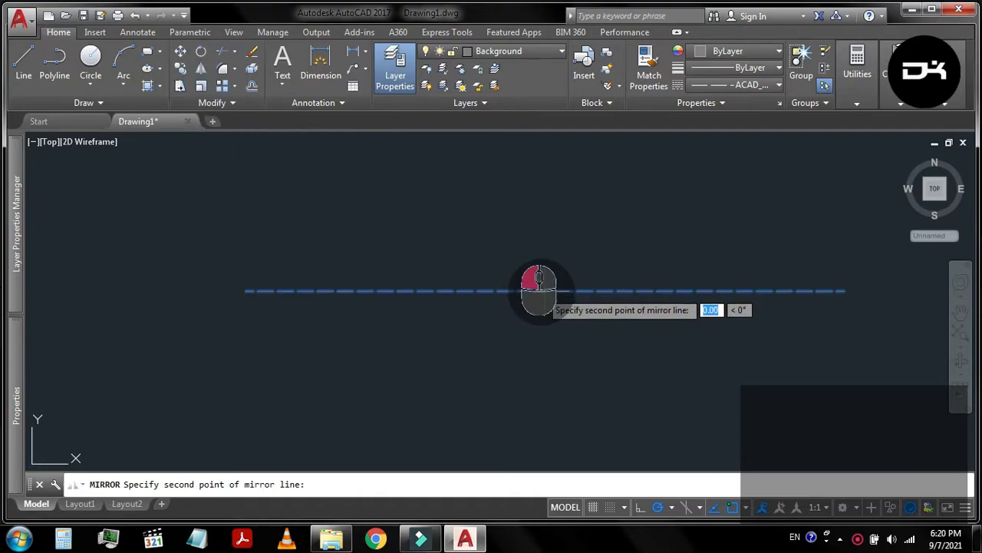
left_click(495, 330)
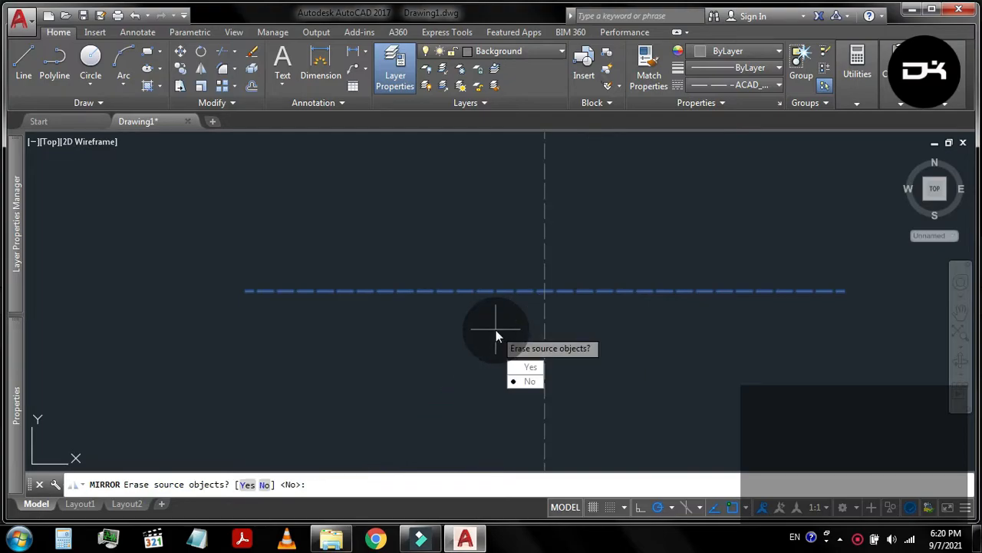
left_click(534, 384)
scroll(307, 266, "down", 2)
scroll(484, 214, "up", 2)
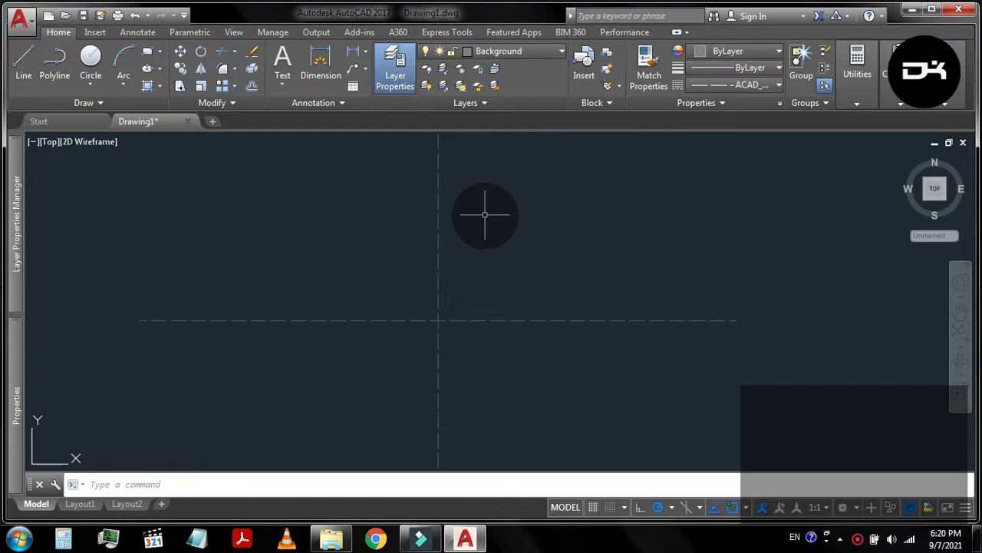
Make Drawing the current layer and set the current linetype to ByLayer
left_click(510, 52)
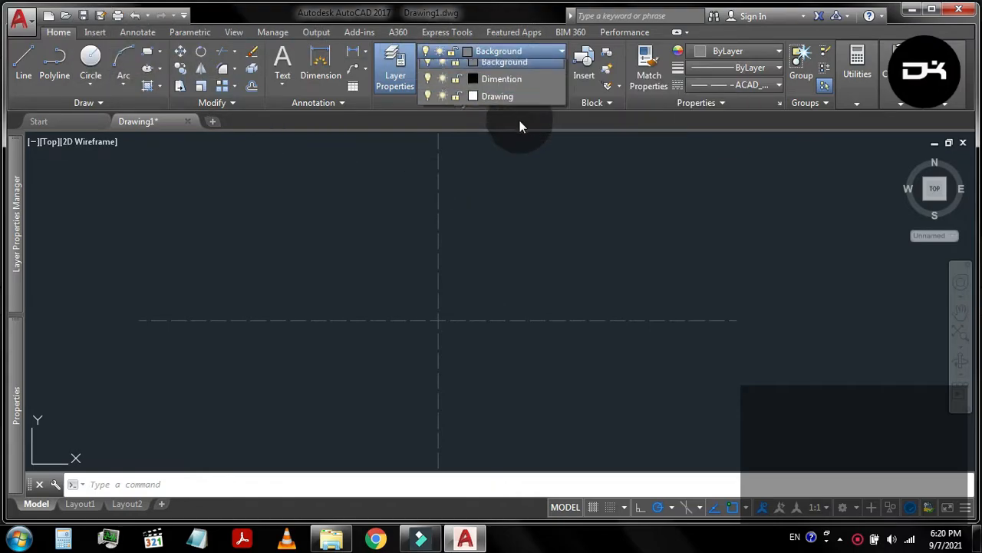
left_click(520, 121)
left_click(729, 85)
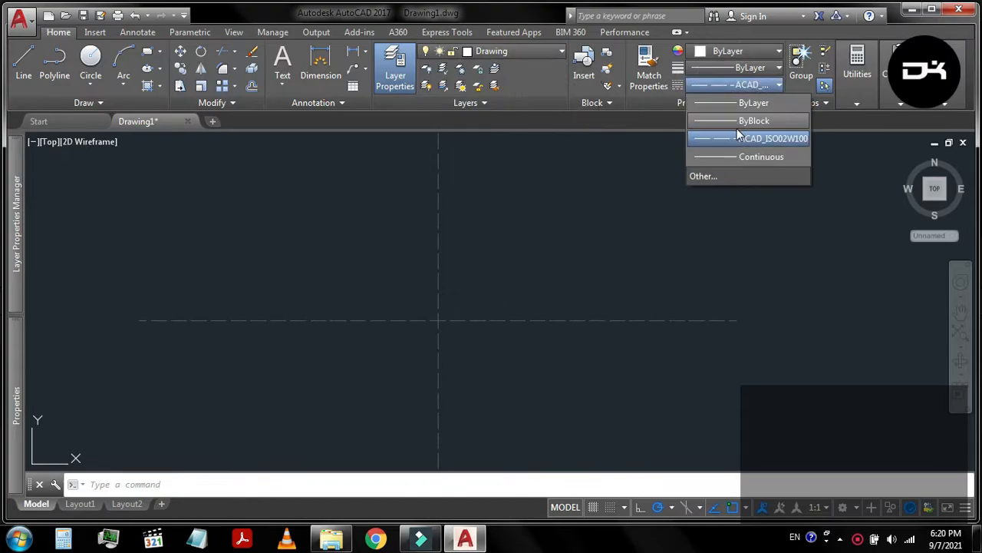
left_click(743, 112)
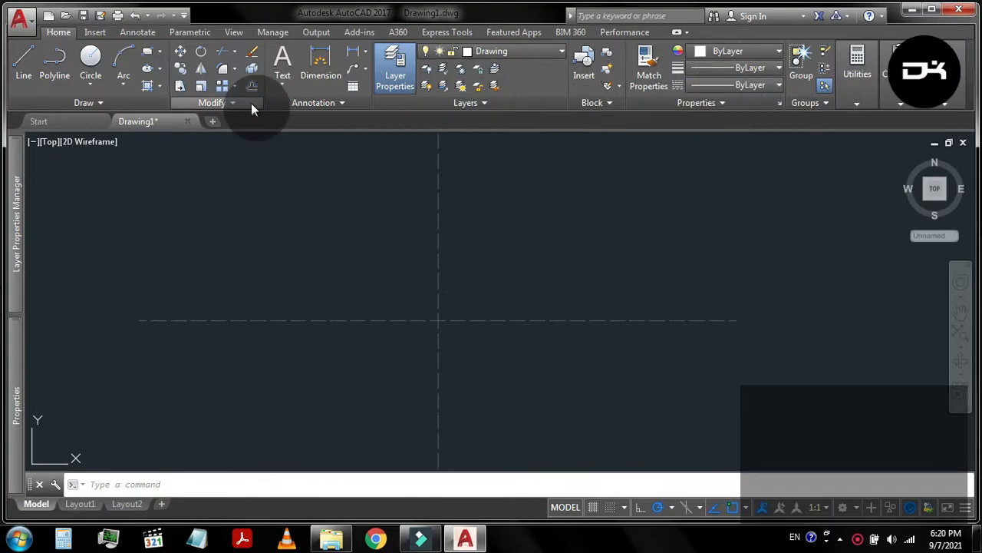
Draw two concentric circles of radius 22.5 mm and 54 mm at the intersection of the dashed centerlines
left_click(90, 58)
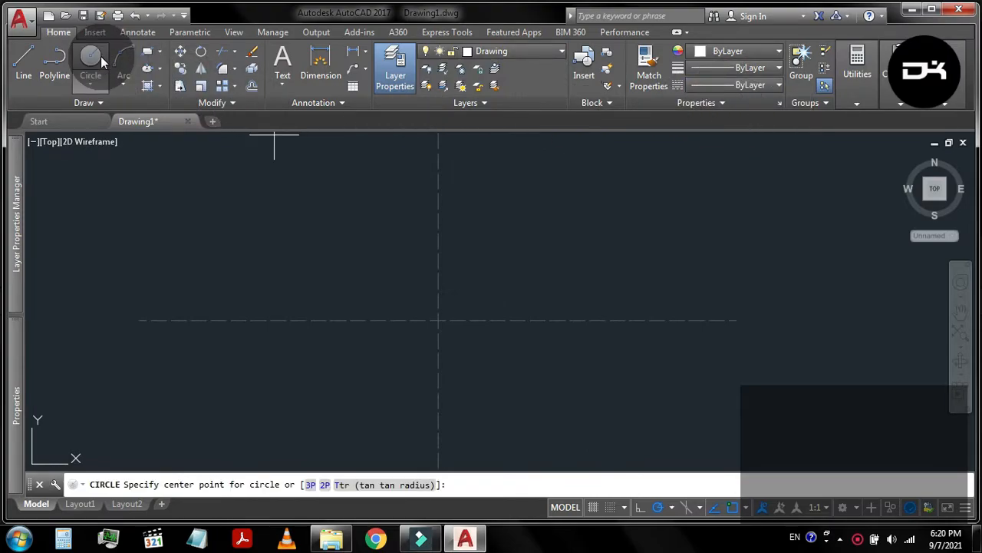
left_click(438, 321)
type("22.5")
key("Return")
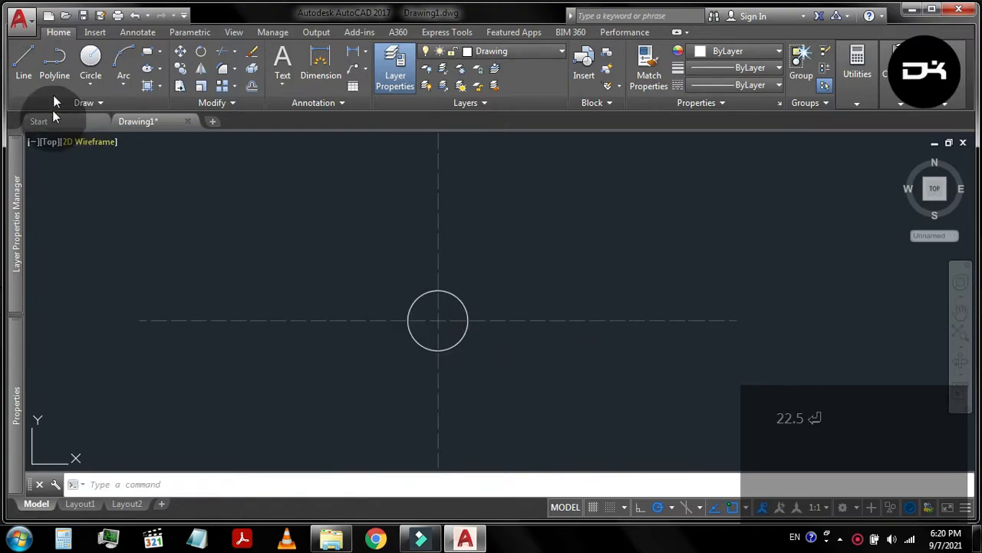
left_click(91, 60)
left_click(438, 321)
type("54")
key("Return")
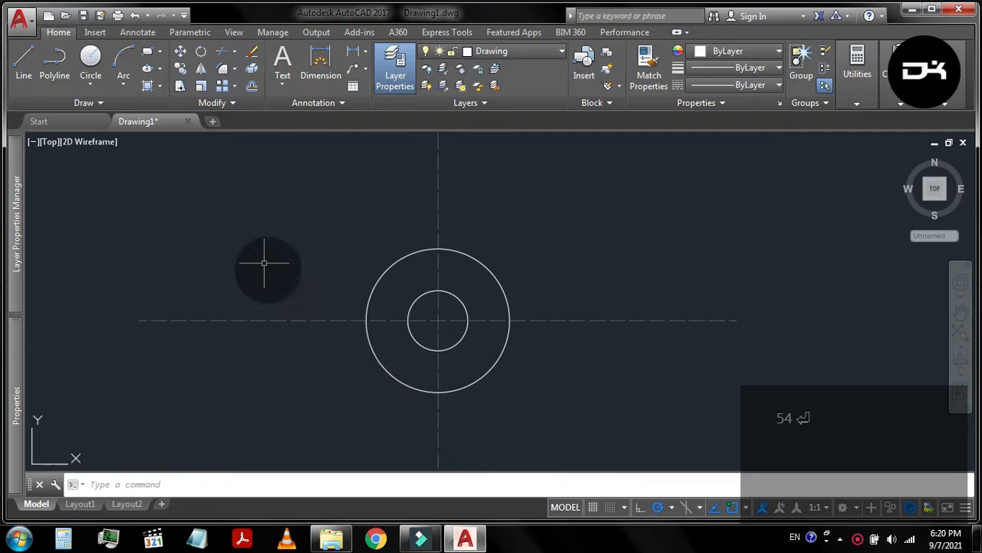
Draw a circle of radius 21 mm centered on the vertical centerline, 153 mm above the centerline intersection
left_click(90, 62)
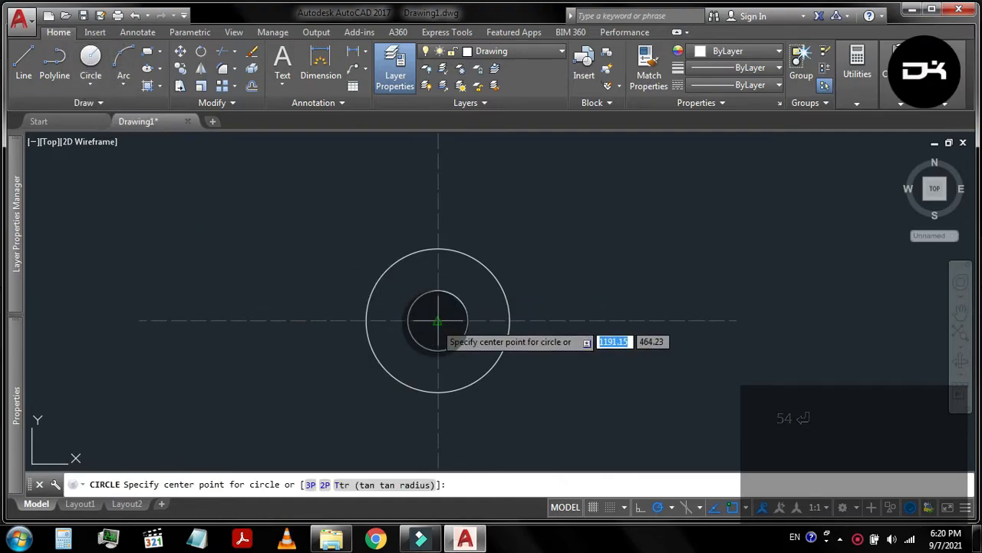
scroll(450, 348, "down", 2)
scroll(462, 229, "up", 2)
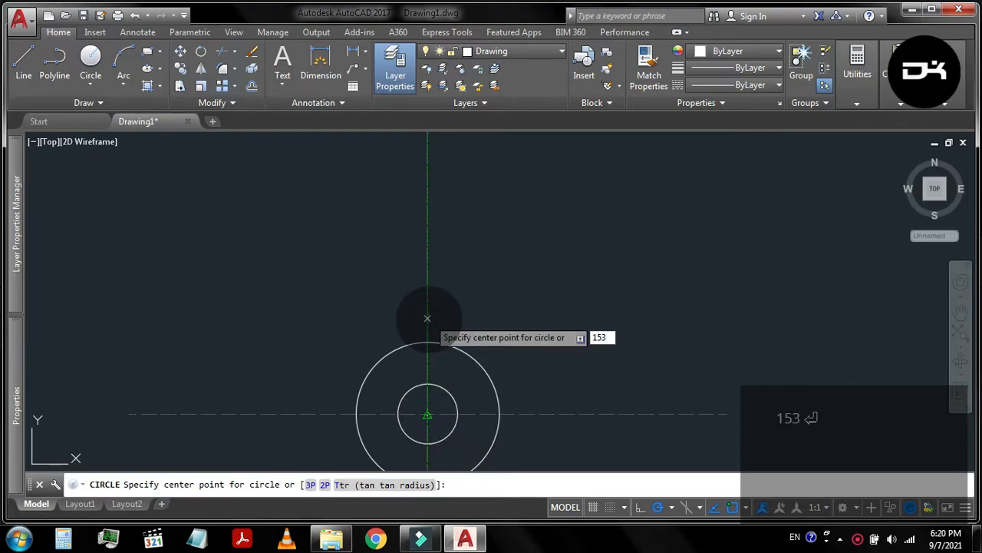
type("153")
key("Return")
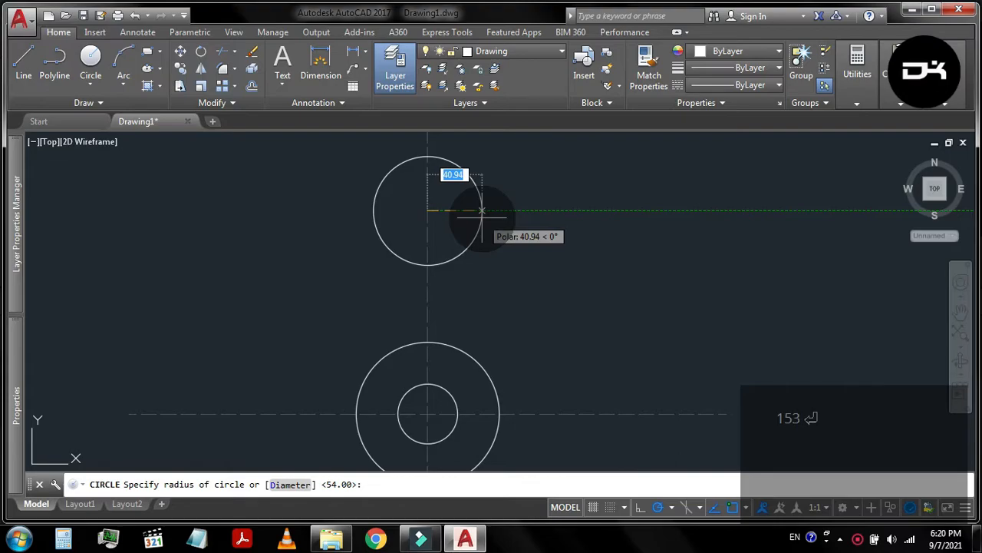
type("21")
key("Return")
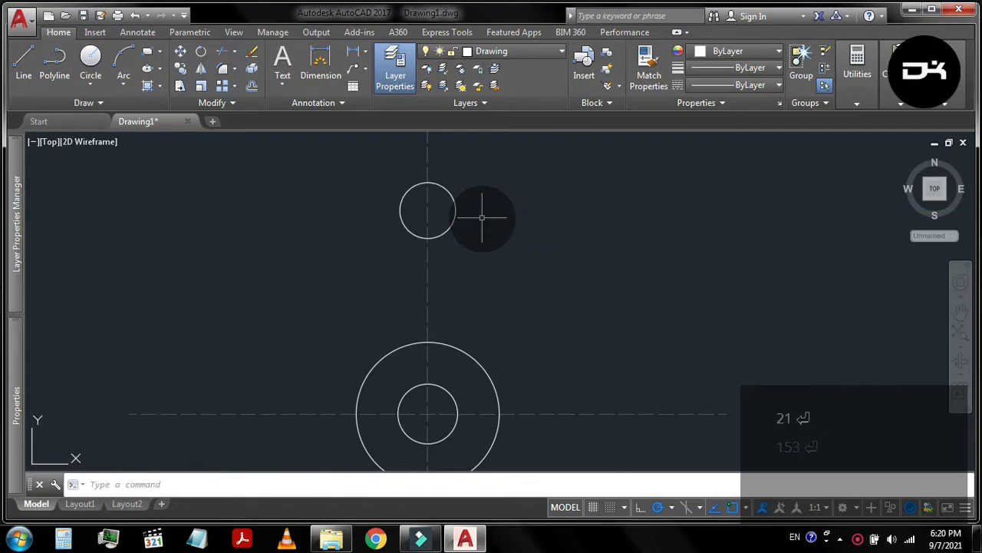
Add a concentric circle of radius 45 mm around the upper 21 mm radius circle
left_click(91, 62)
left_click(428, 210)
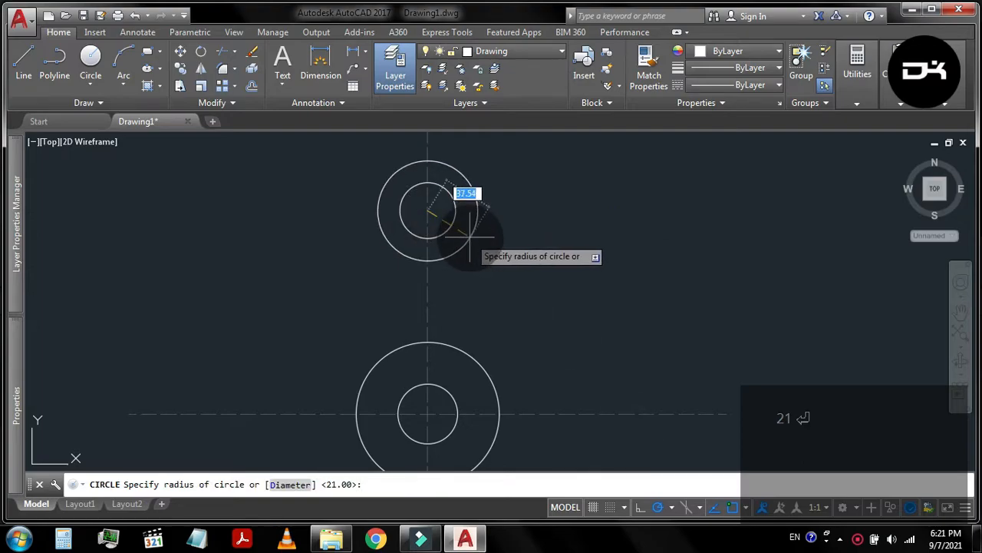
key("Return")
scroll(415, 407, "down", 2)
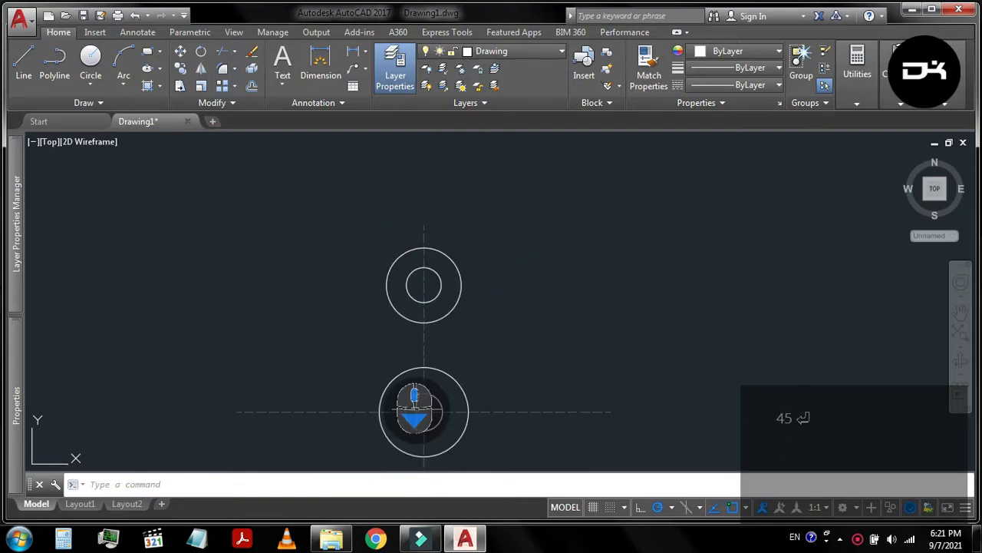
Set the current linetype to ACAD_ISO02W100 and make Background the current layer
left_click(711, 84)
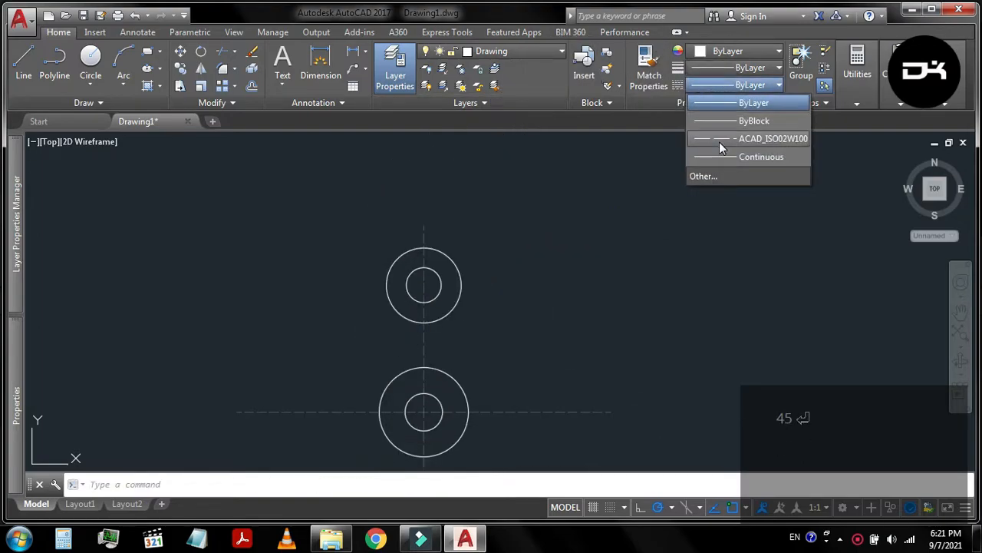
left_click(719, 139)
left_click(546, 54)
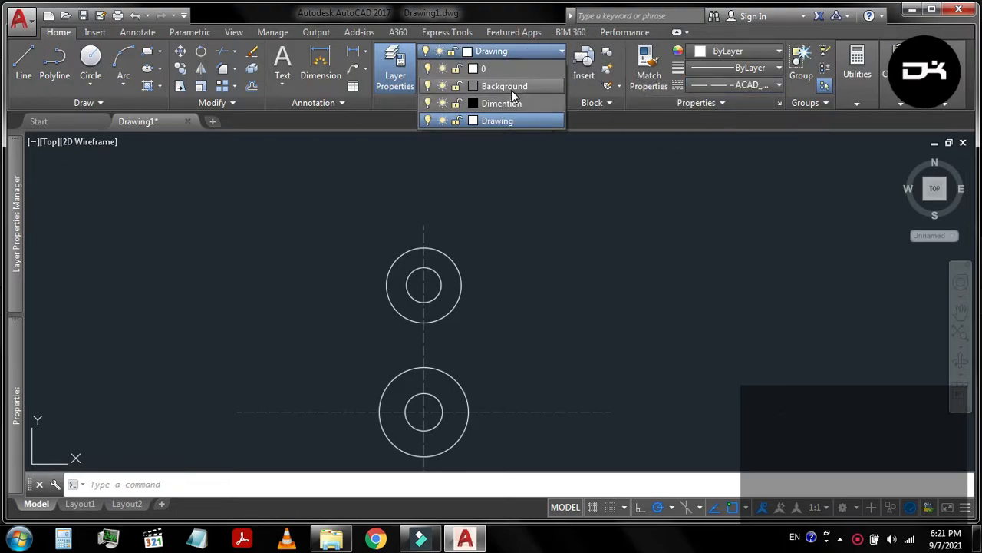
left_click(512, 90)
Draw a 325 mm dashed line at 65° from the bottom quadrant of the lower 54 mm radius circle
left_click(24, 63)
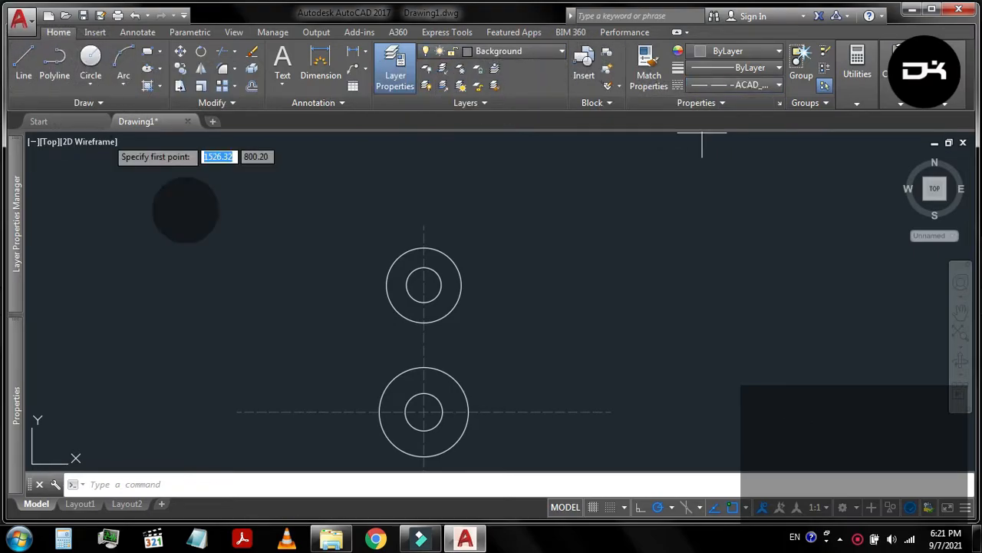
left_click(424, 413)
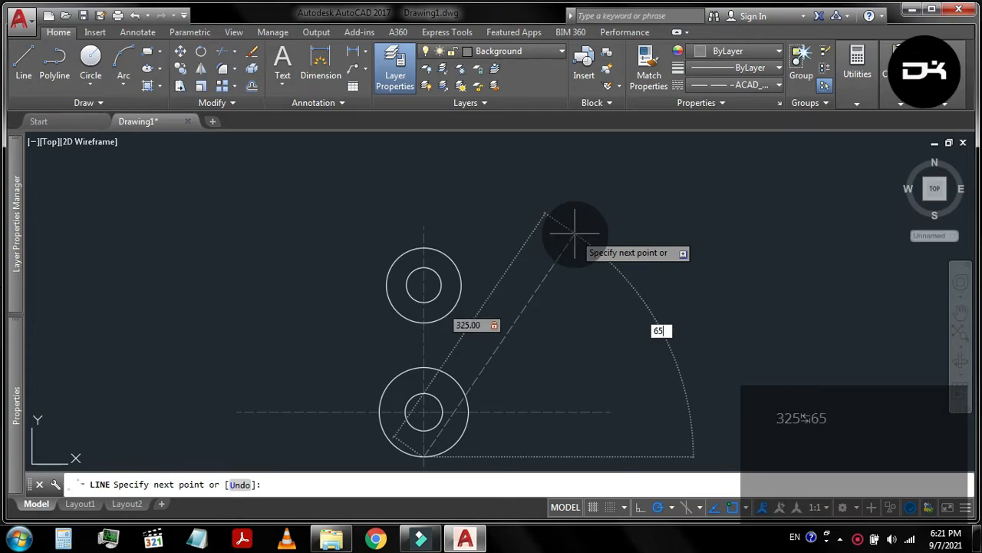
key("Return")
key("Return")
Mirror the slanted dashed line about the vertical centerline, keeping the source line
left_click(528, 224)
left_click(202, 68)
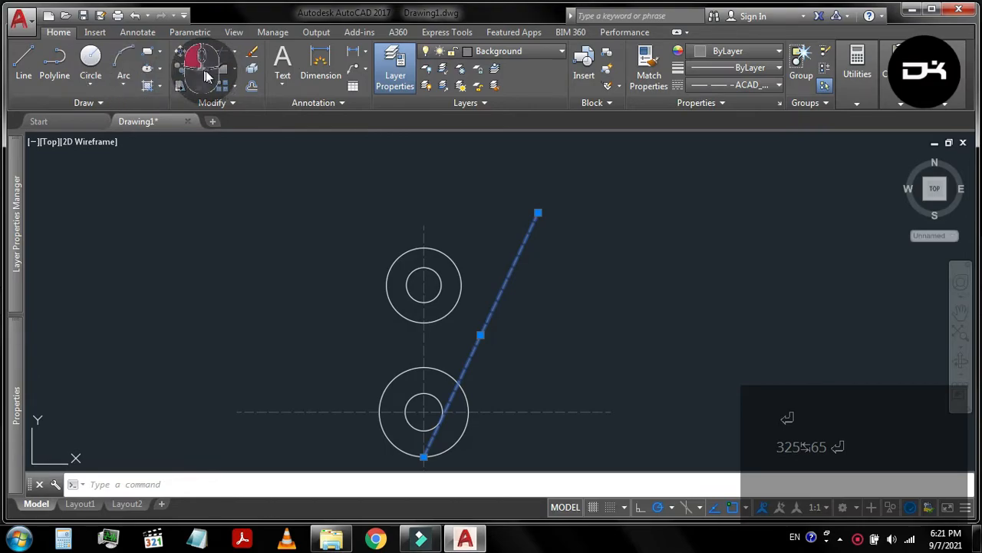
left_click(423, 455)
left_click(423, 347)
left_click(443, 389)
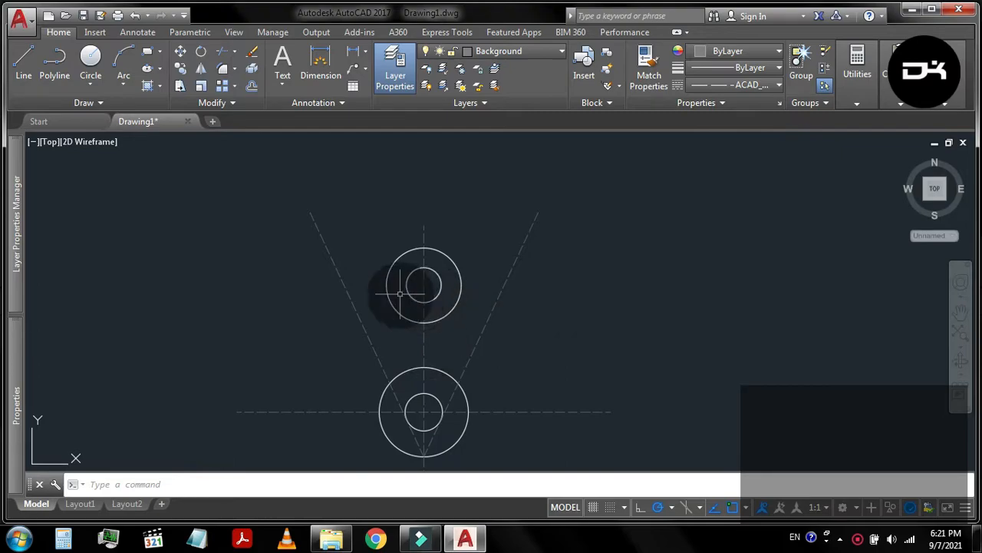
Return to the Drawing layer and set the linetype back to ByLayer
left_click(537, 51)
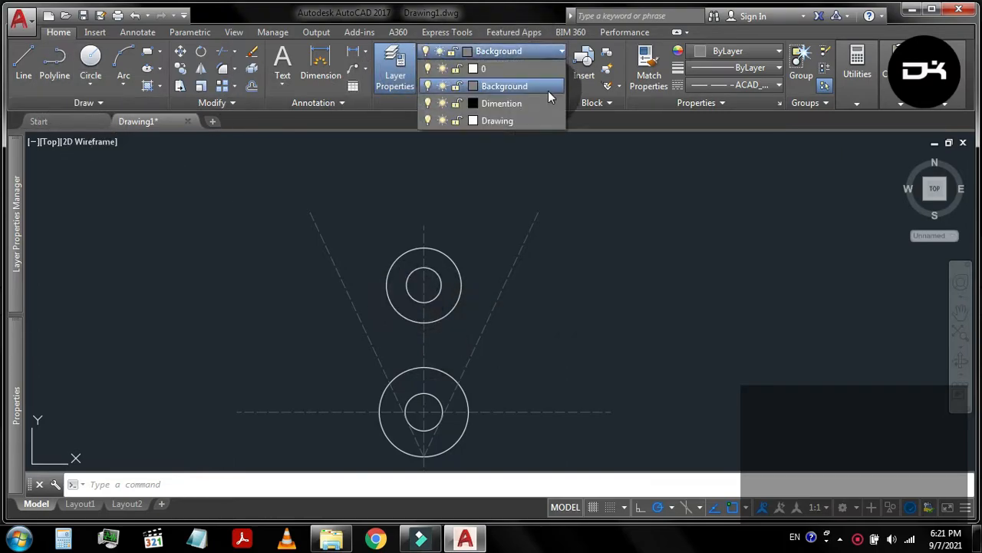
left_click(520, 113)
left_click(764, 85)
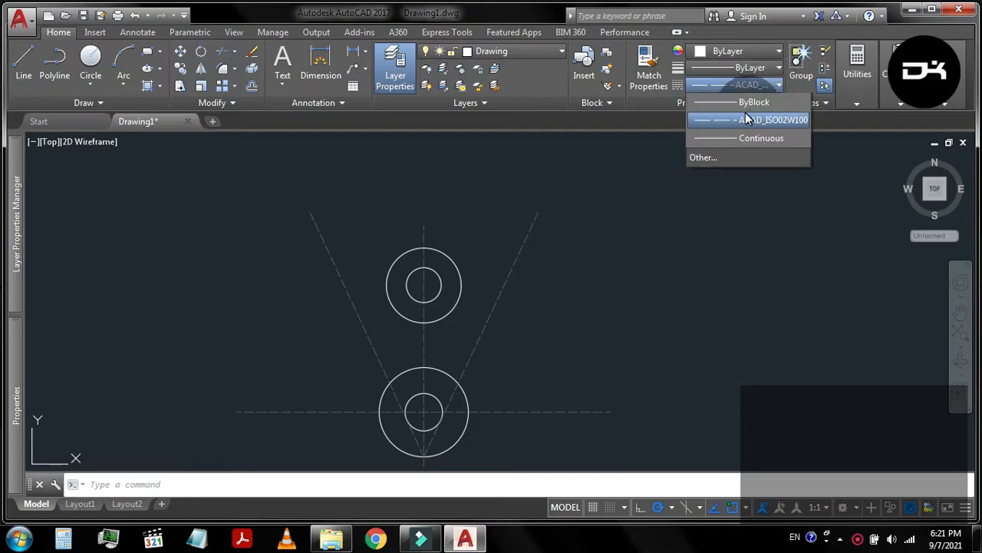
left_click(740, 102)
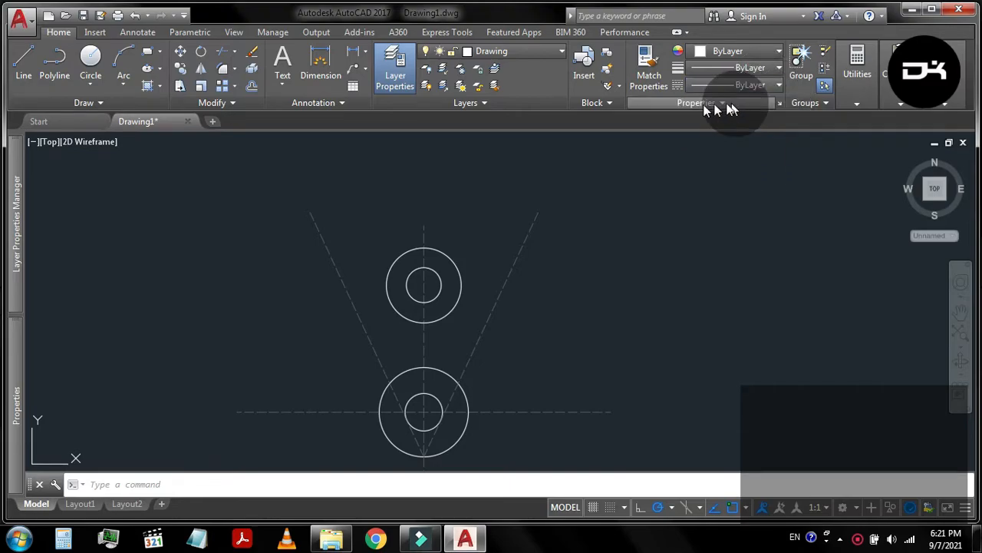
Draw a circle of radius 7.5 mm on the right slanted line, level with the center of the upper circles
left_click(95, 61)
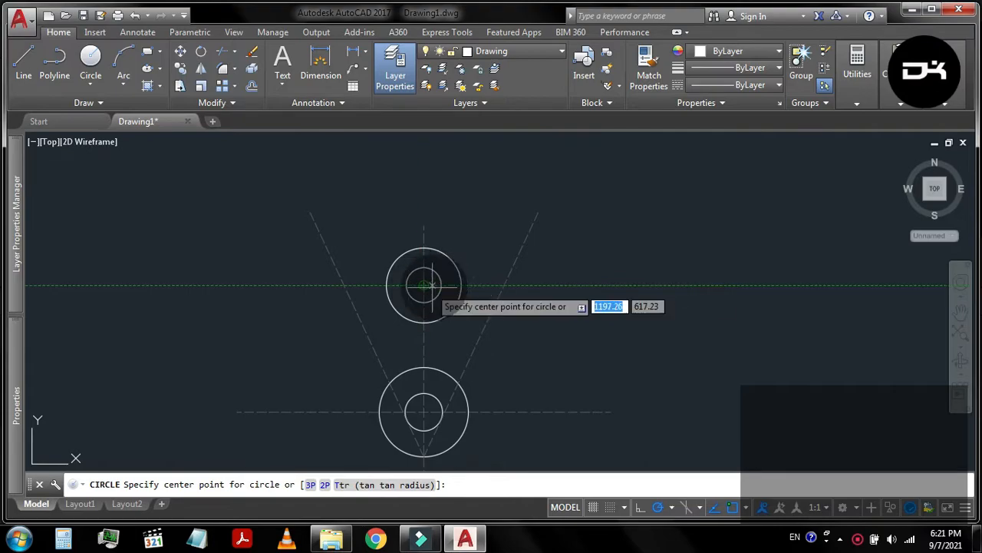
left_click(504, 285)
key("Return")
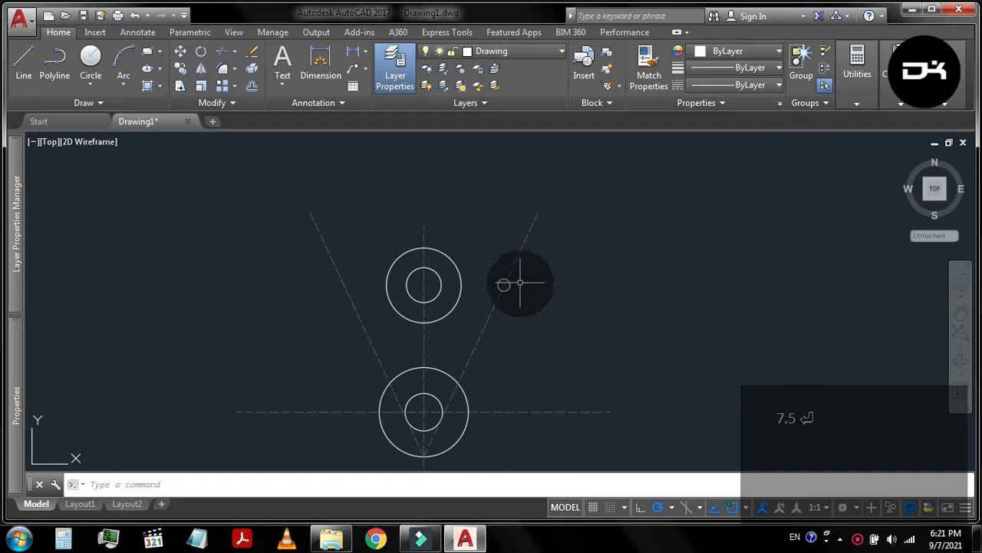
Add a concentric circle of radius 15 mm around the 7.5 mm radius circle on the right slanted line
left_click(91, 63)
scroll(541, 314, "up", 2)
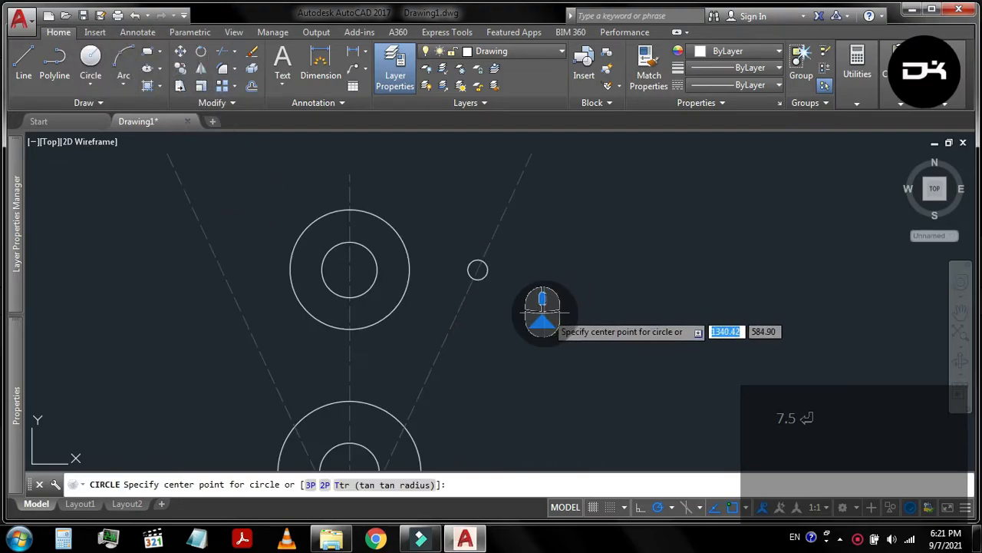
left_click(477, 269)
type("1")
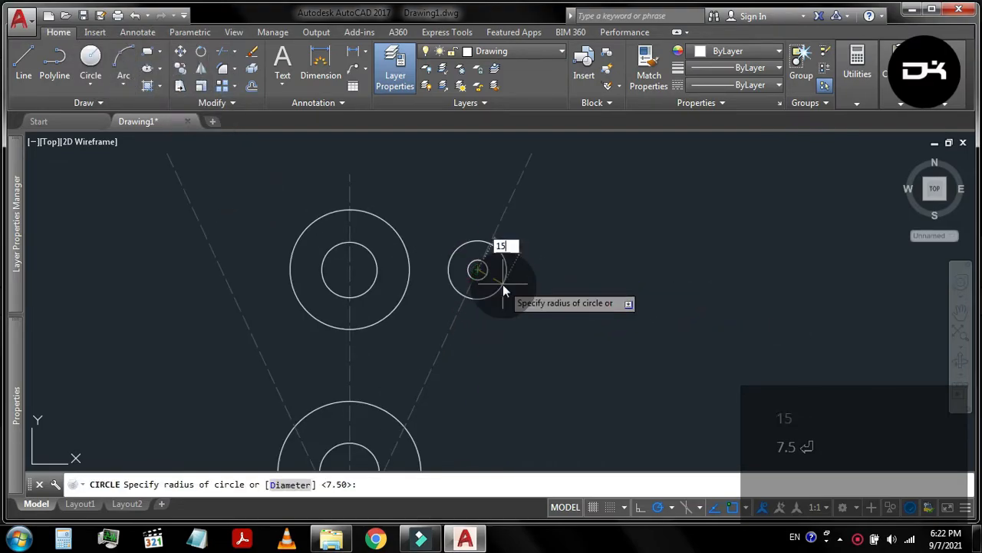
type("5")
key("Return")
left_click(503, 284)
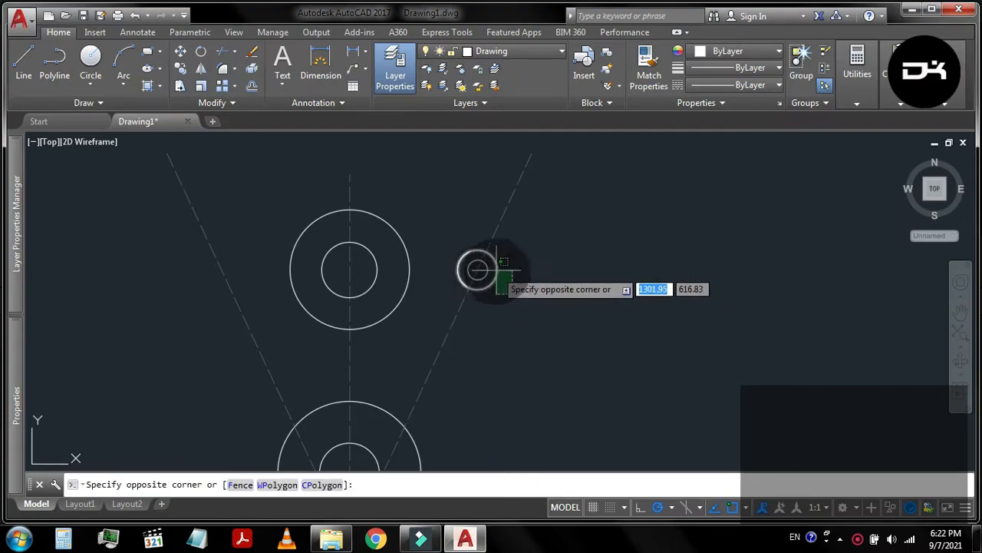
key("Escape")
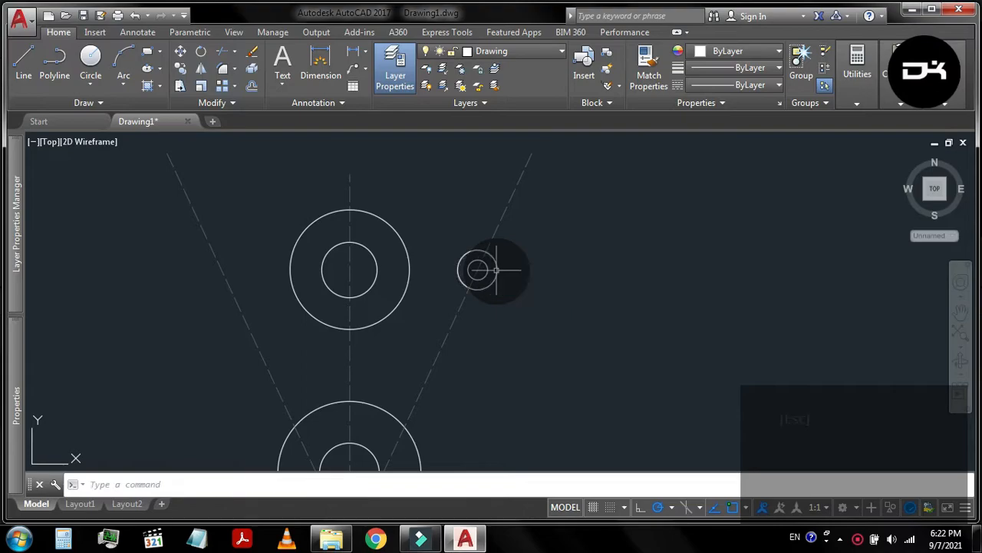
Restrict the running object snaps to Tangent only
left_click(32, 64)
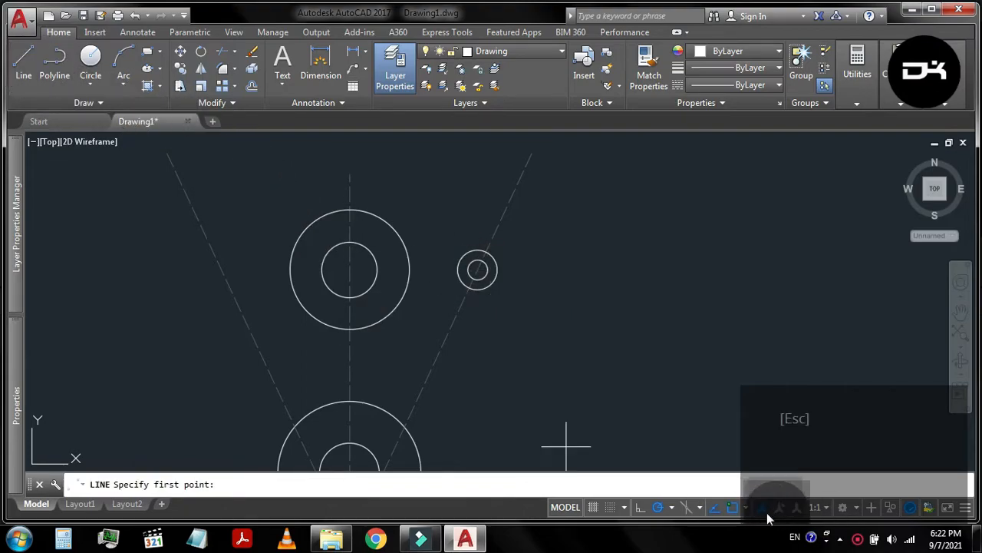
left_click(746, 508)
left_click(768, 416)
left_click(781, 345)
left_click(778, 276)
left_click(783, 259)
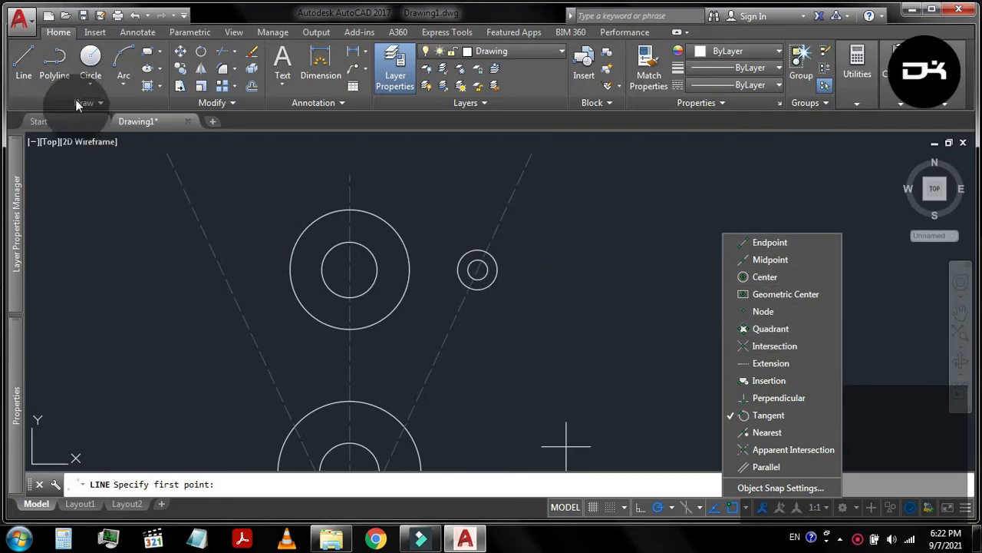
Draw a tangent line from the upper left of the 15 mm radius circle to the lower right of the 45 mm radius circle
left_click(24, 69)
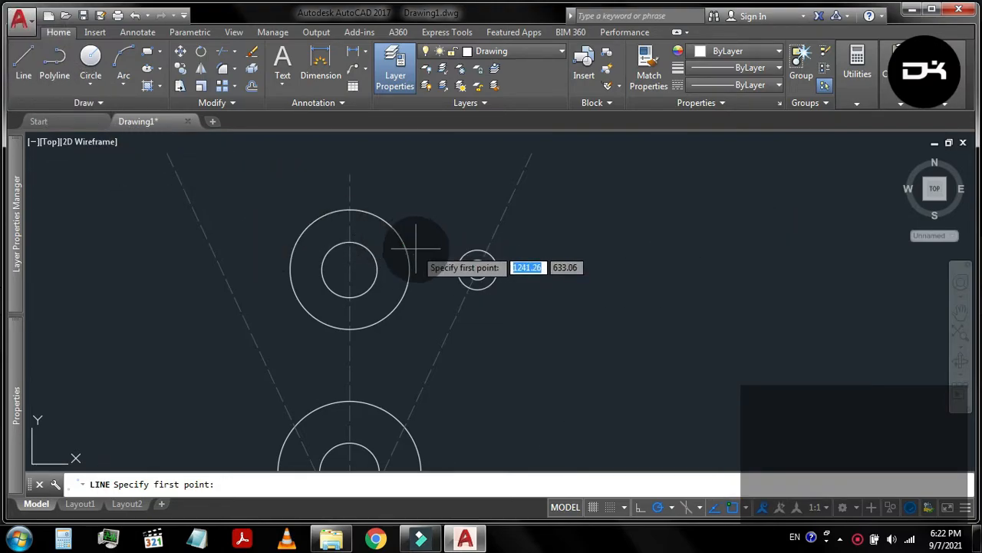
left_click(469, 270)
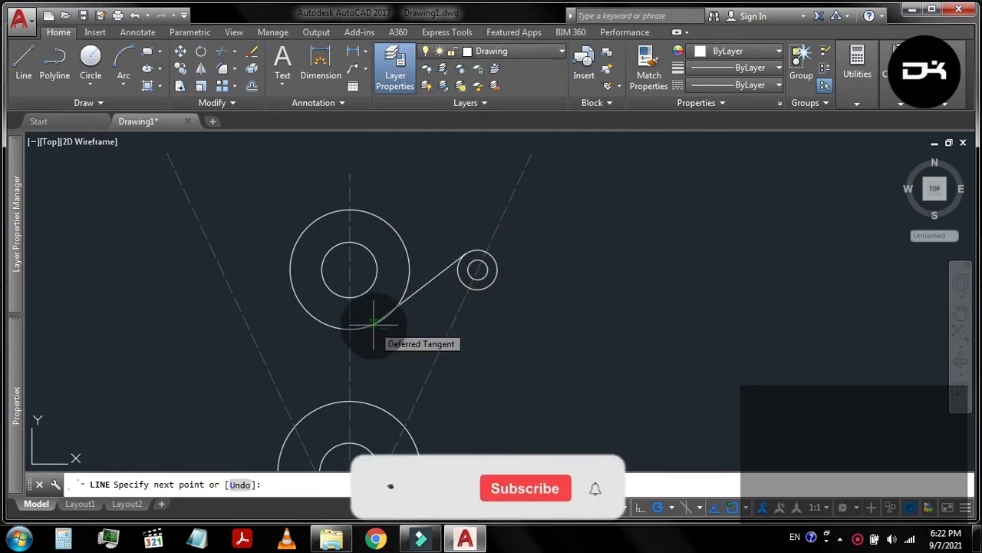
left_click(376, 327)
key("Escape")
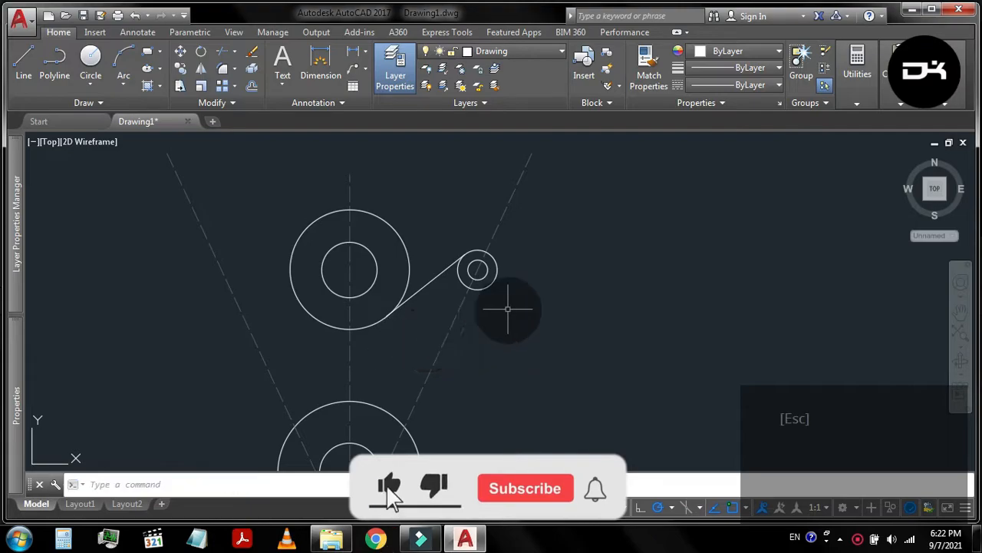
Enable the Endpoint, Midpoint, Center, Geometric Center, Node, Quadrant and Intersection object snaps alongside Tangent
scroll(422, 278, "up", 5)
scroll(418, 279, "down", 4)
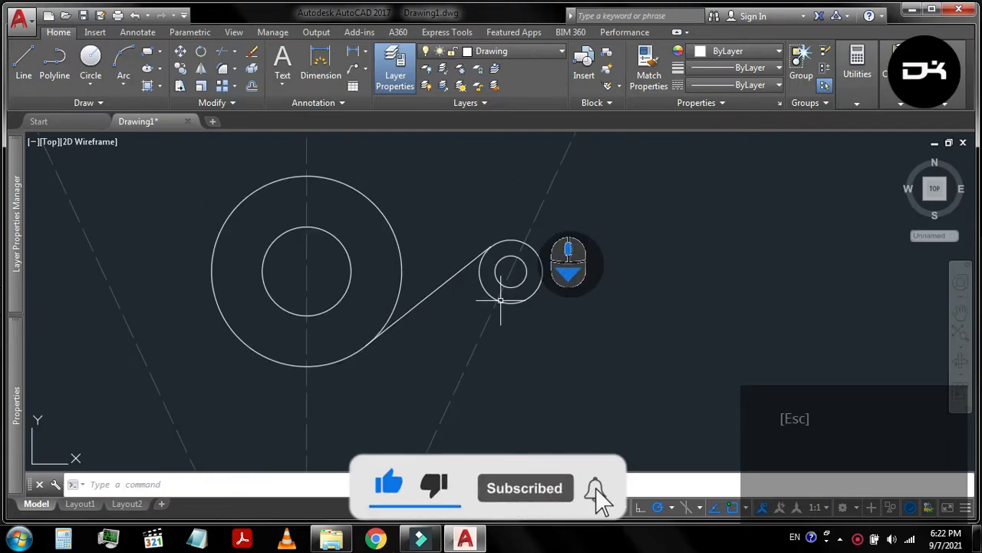
scroll(584, 216, "down", 4)
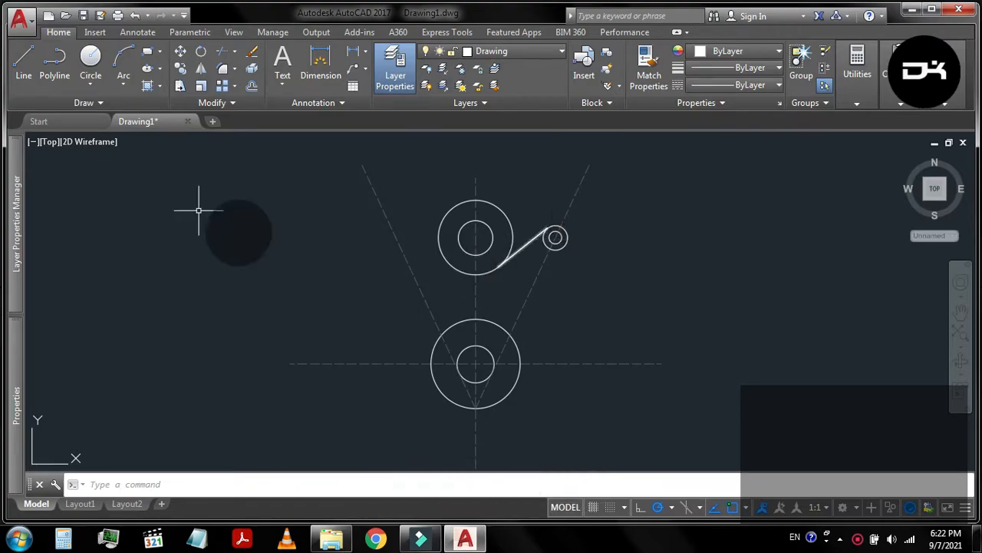
left_click(23, 63)
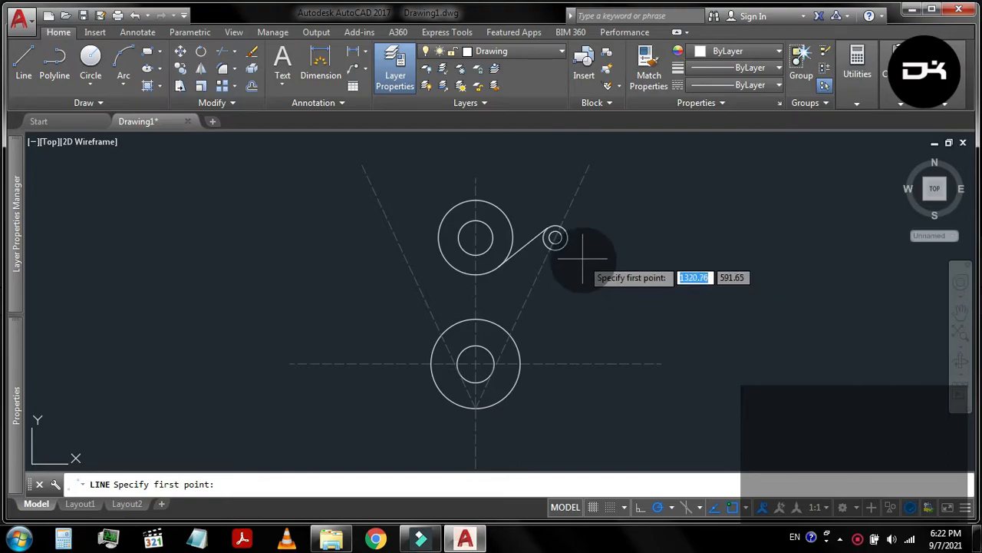
scroll(581, 261, "up", 2)
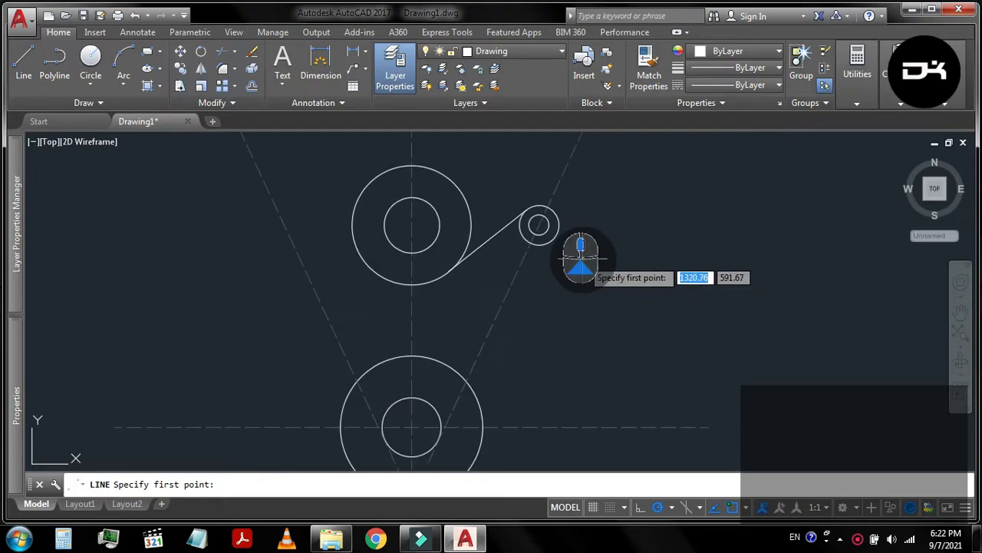
left_click(745, 505)
left_click(755, 244)
left_click(756, 259)
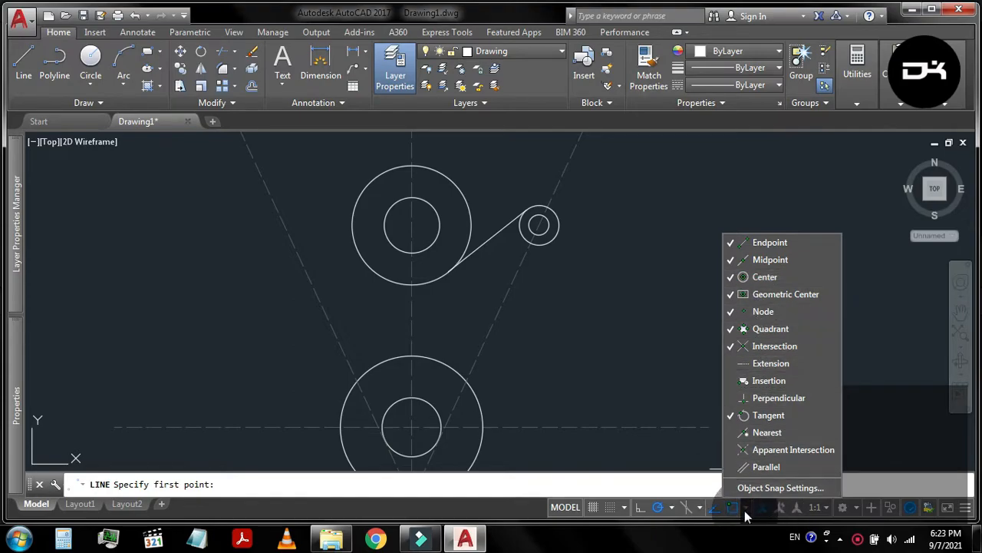
Draw a line along the right slanted centerline from its lower intersection with the 15 mm radius circle to the lower outer circle
left_click(522, 226)
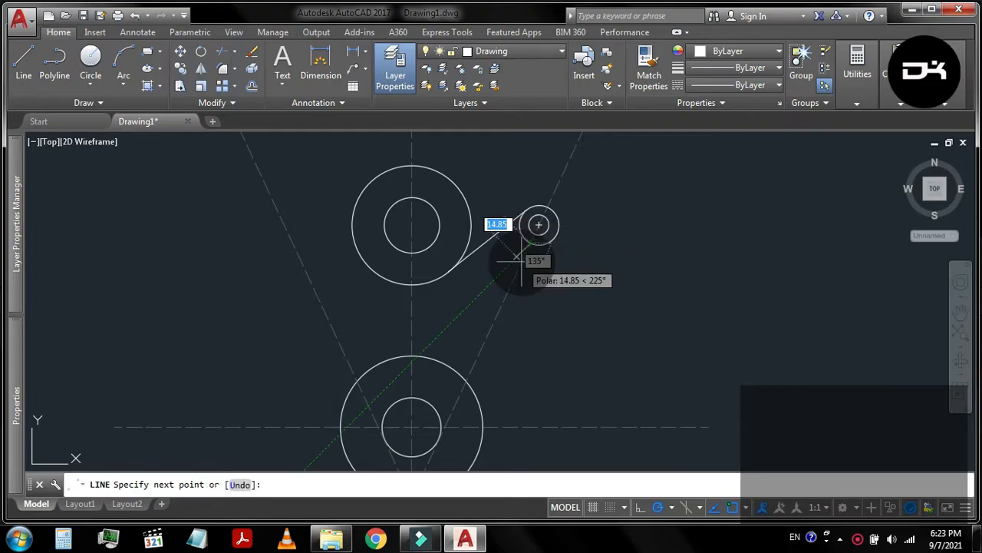
left_click(466, 381)
key("Escape")
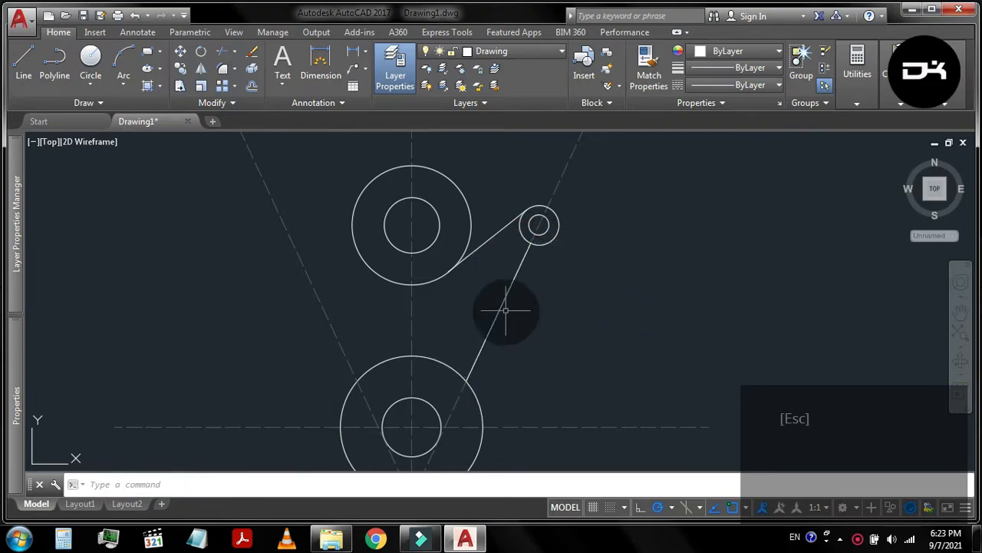
Draw a circle of radius 15 mm tangent to the bottom of the right 15 mm radius circle and to the slanted solid line
left_click(85, 80)
left_click(112, 234)
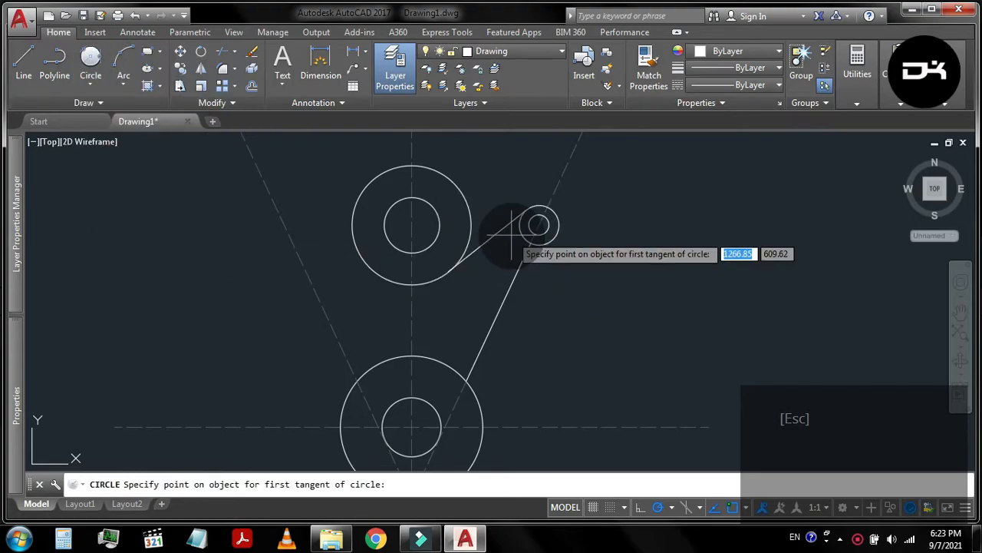
scroll(529, 238, "up", 4)
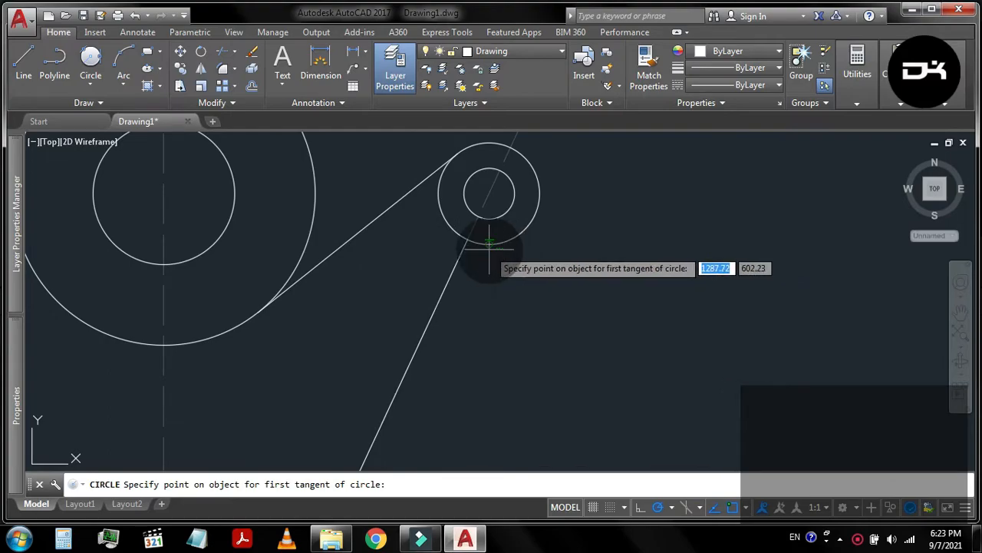
left_click(491, 244)
left_click(458, 257)
type("15")
key("Return")
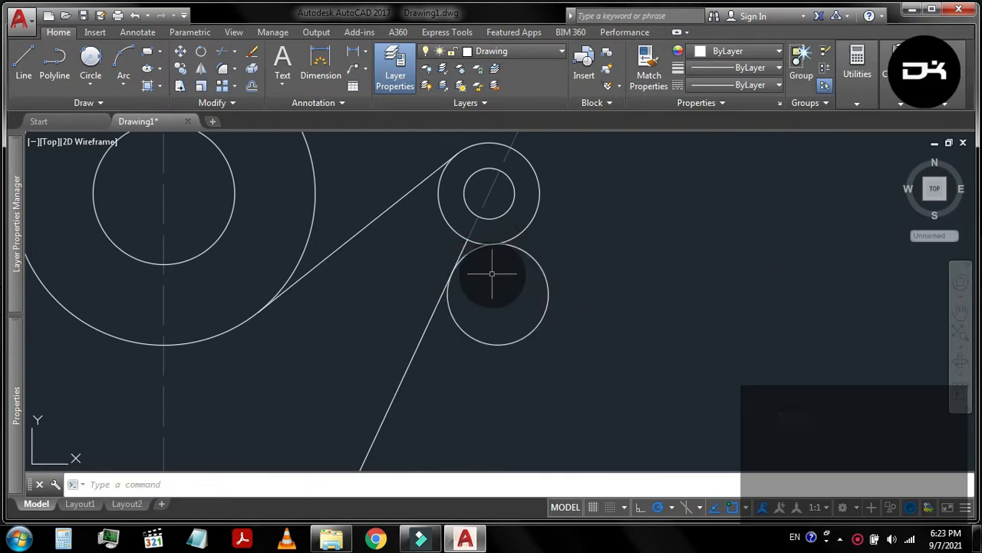
Trim both 15 mm radius circles and the slanted solid line at their tangent points to leave one continuous arm outline with a fillet arc
left_click(478, 275)
left_click(470, 247)
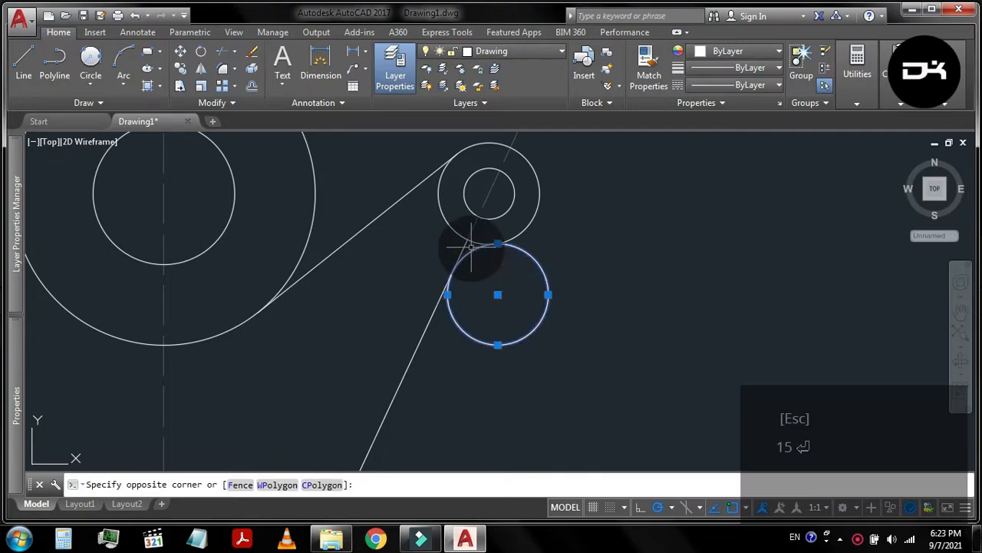
left_click(443, 290)
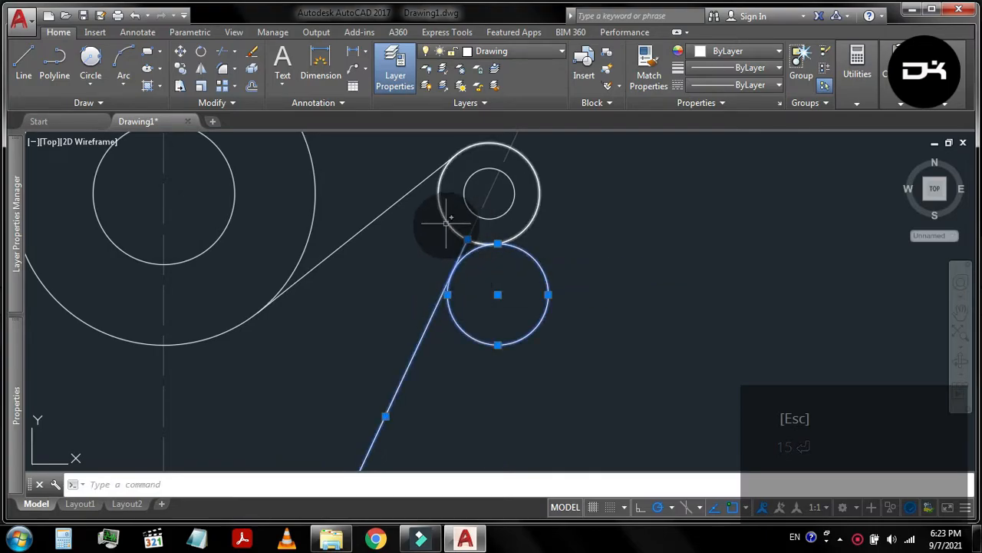
left_click(446, 222)
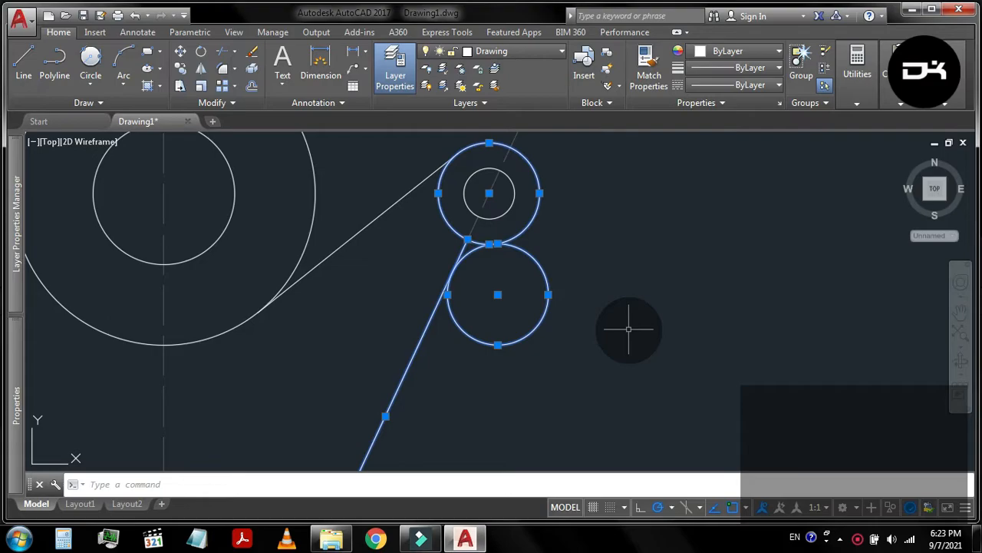
left_click(391, 206)
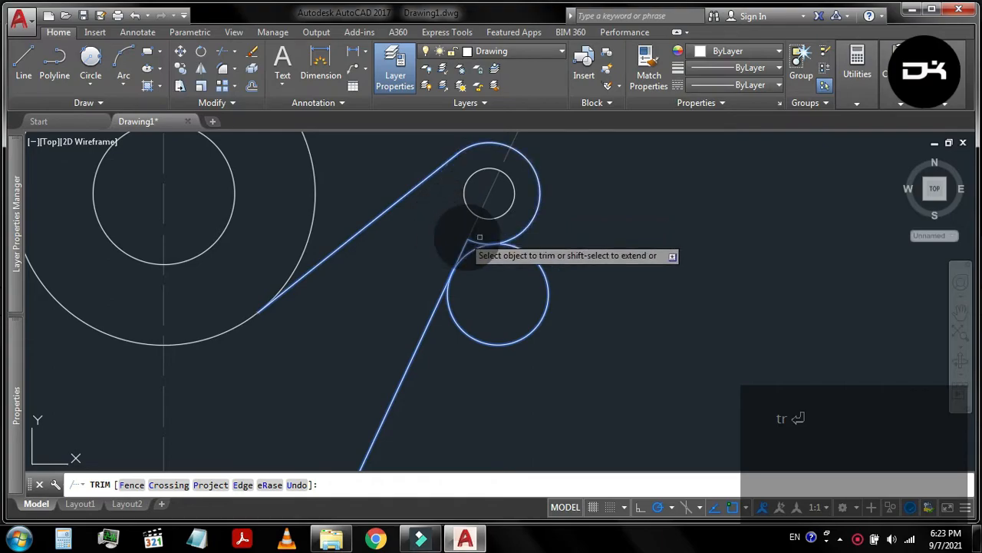
scroll(460, 238, "up", 5)
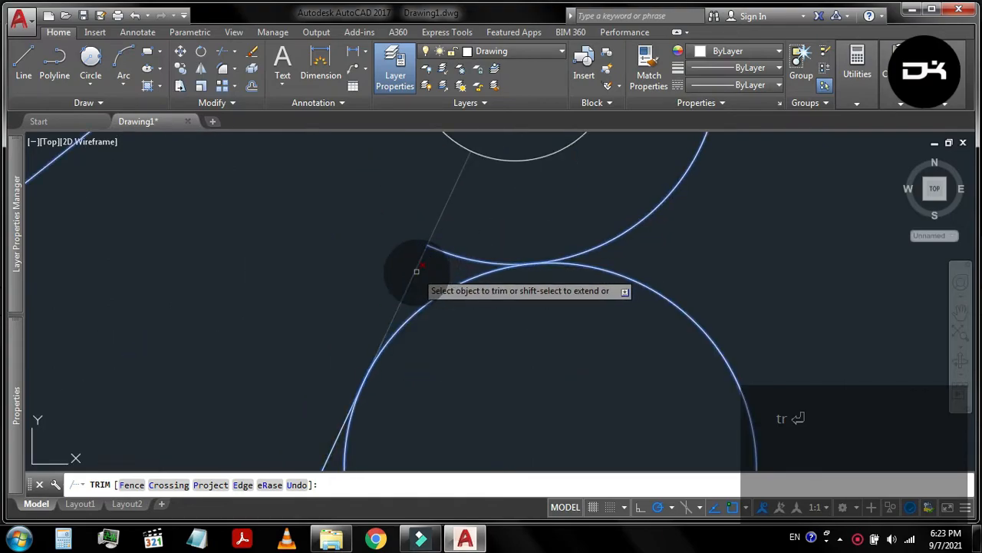
left_click(456, 254)
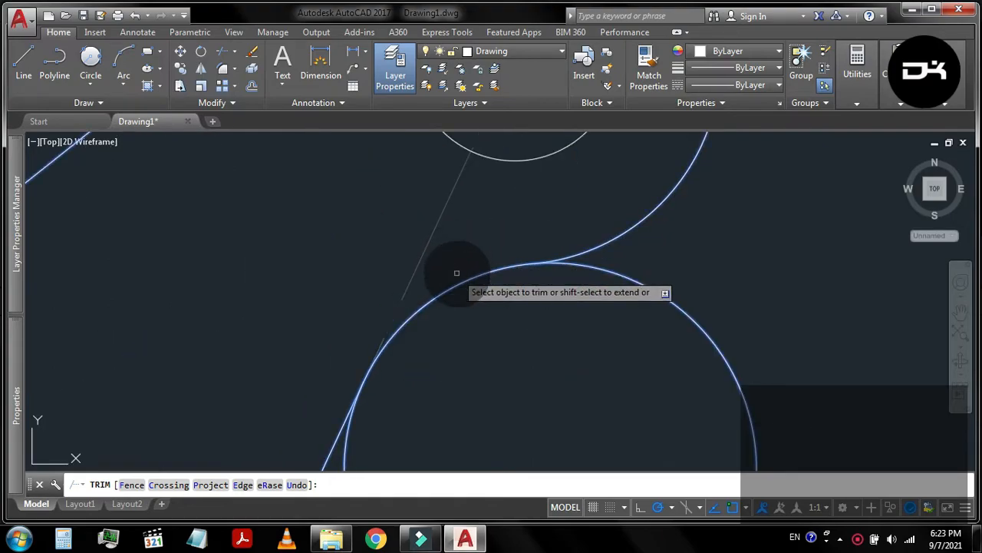
left_click(649, 286)
scroll(588, 263, "down", 5)
key("Escape")
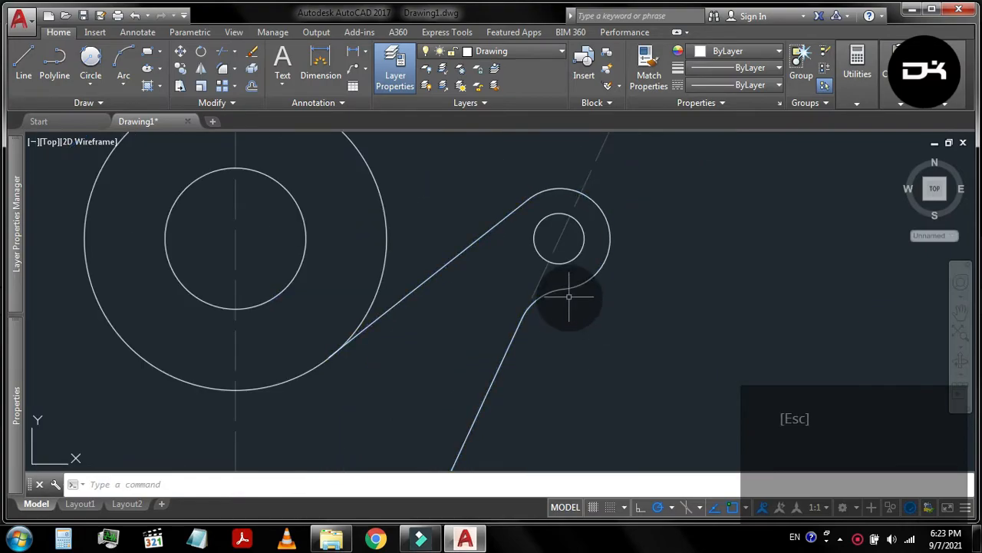
Mirror the right arm's small circle, arcs and both straight lines about the vertical centerline, keeping the source objects
scroll(569, 296, "down", 3)
scroll(566, 321, "up", 5)
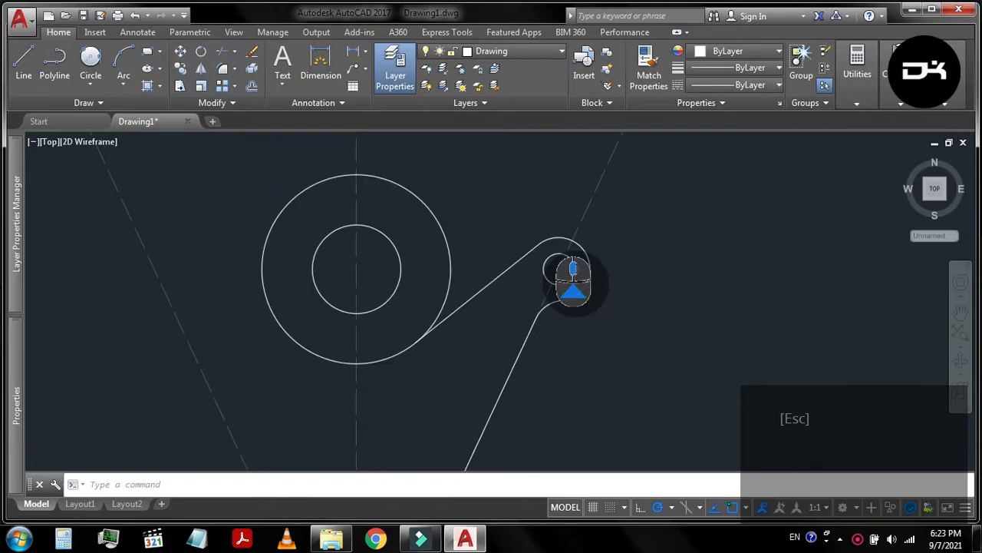
left_click(573, 329)
left_click(548, 266)
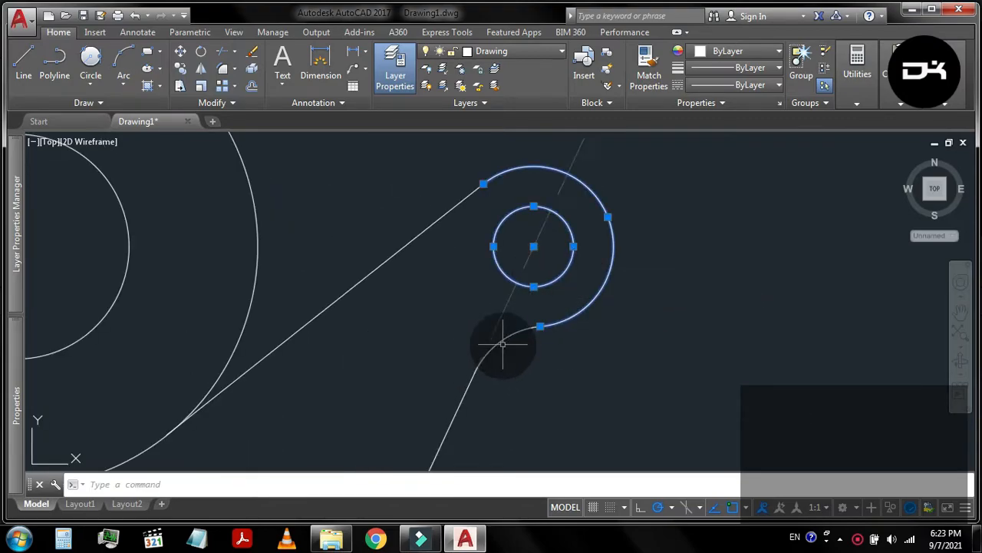
left_click(503, 347)
left_click(510, 337)
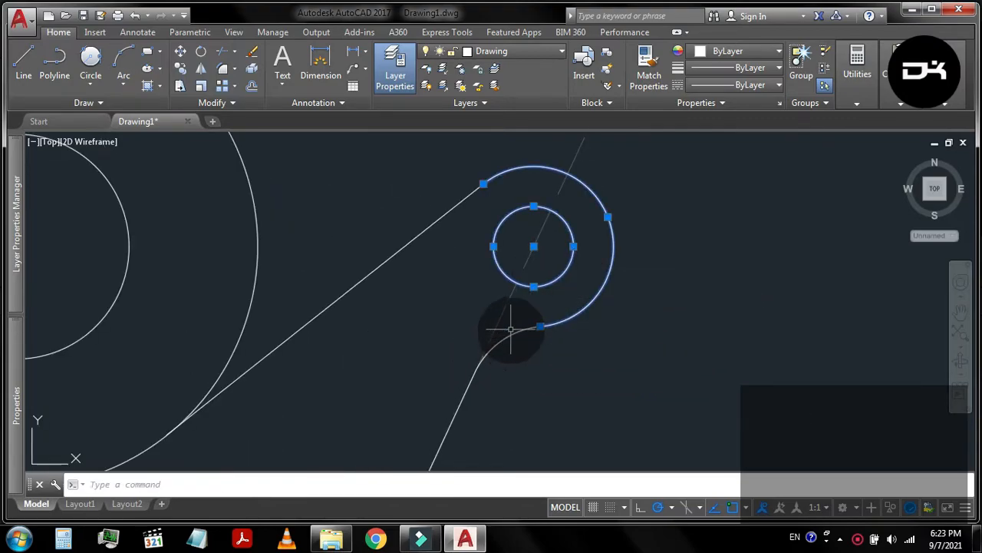
left_click(510, 336)
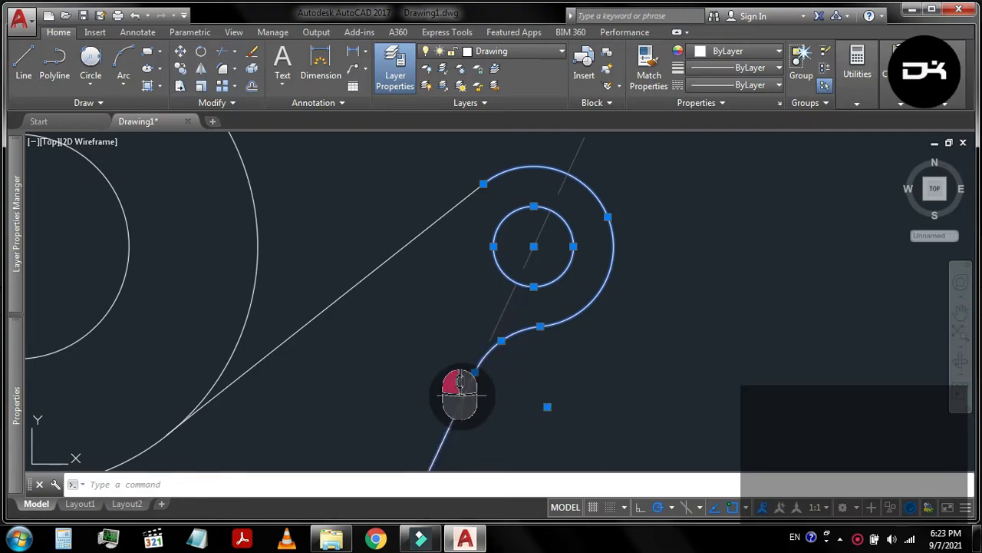
left_click(460, 393)
scroll(538, 274, "down", 4)
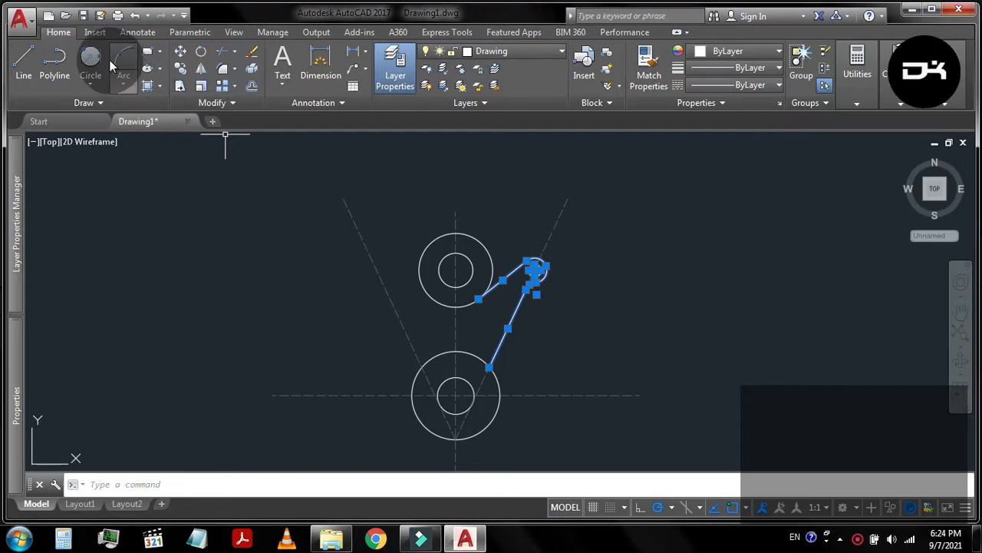
left_click(200, 70)
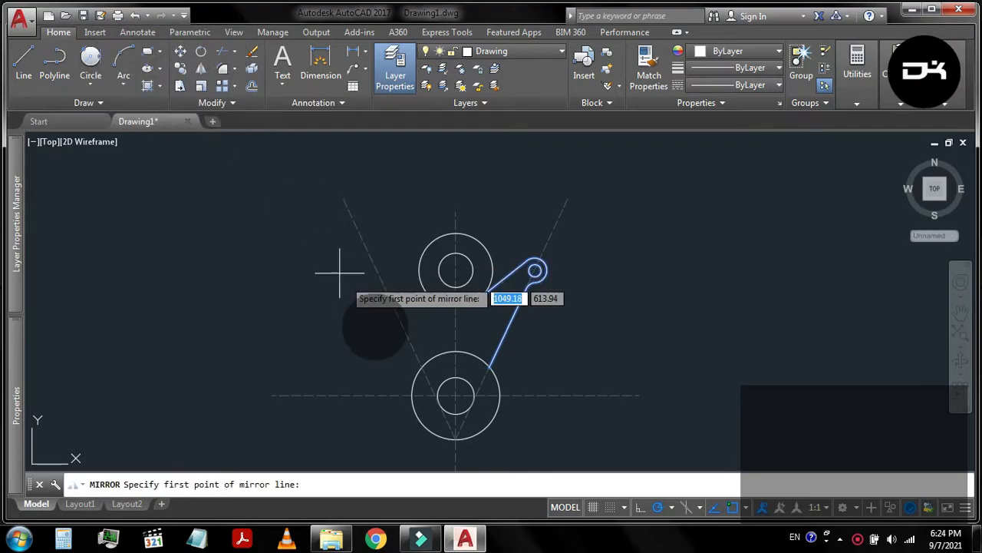
left_click(455, 436)
left_click(453, 315)
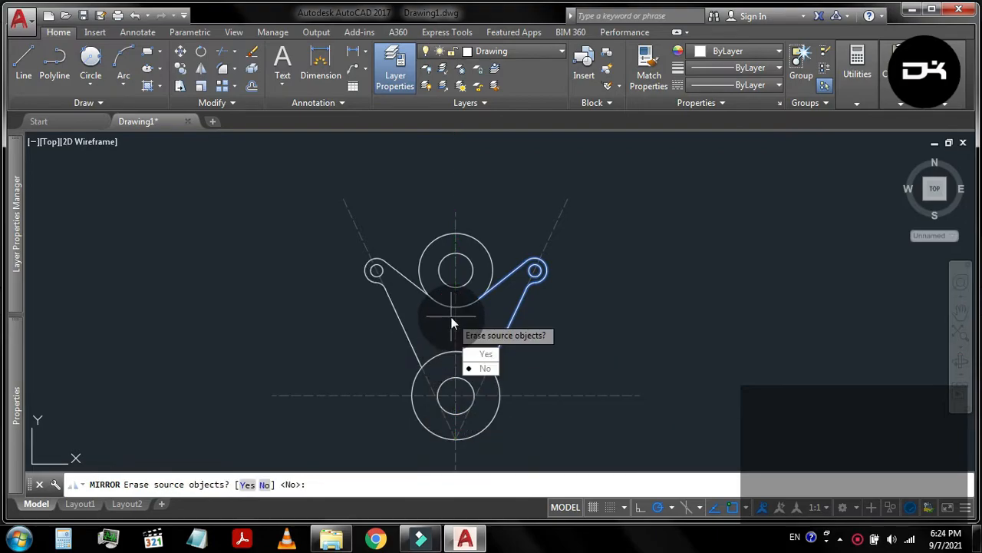
left_click(472, 366)
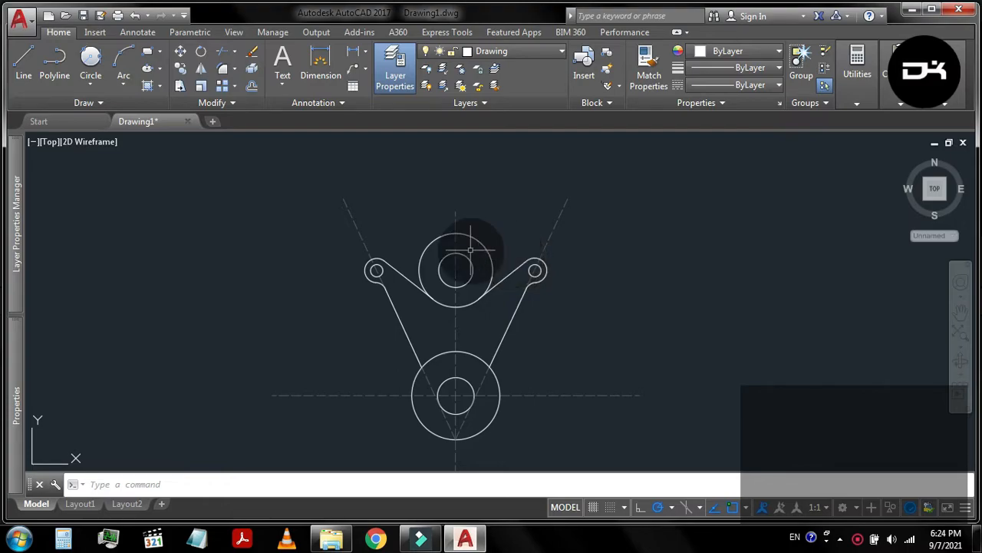
Create a polar array of the upper concentric circles and both side arms around the center of the lower circles
left_click(500, 226)
left_click(466, 278)
left_click(502, 301)
left_click(500, 266)
scroll(542, 264, "up", 6)
left_click(623, 343)
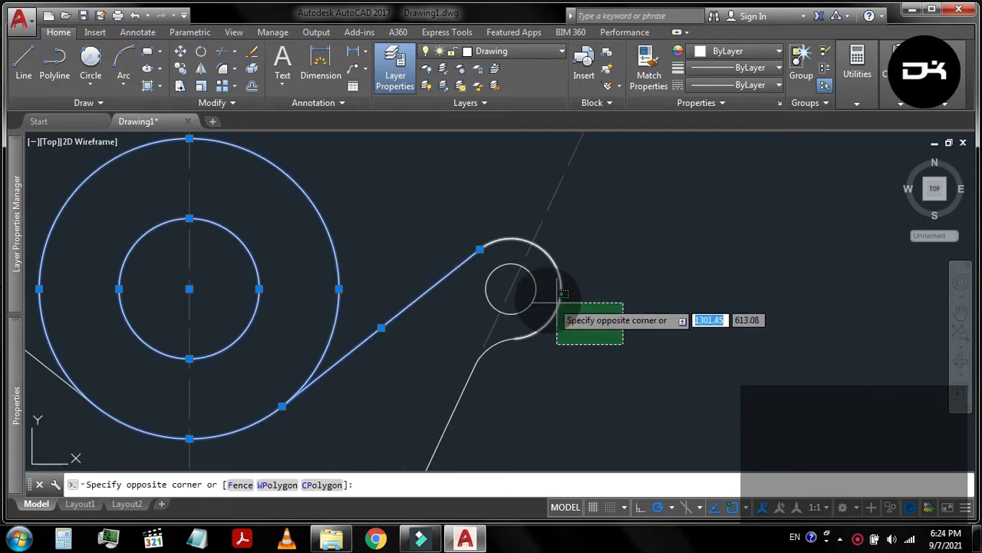
left_click(531, 294)
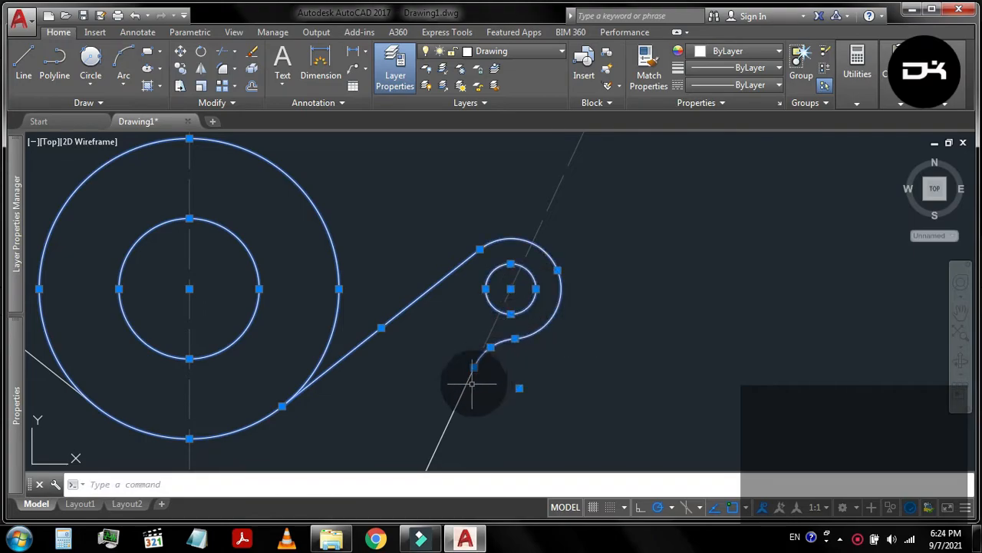
scroll(603, 299, "down", 2)
left_click(208, 364)
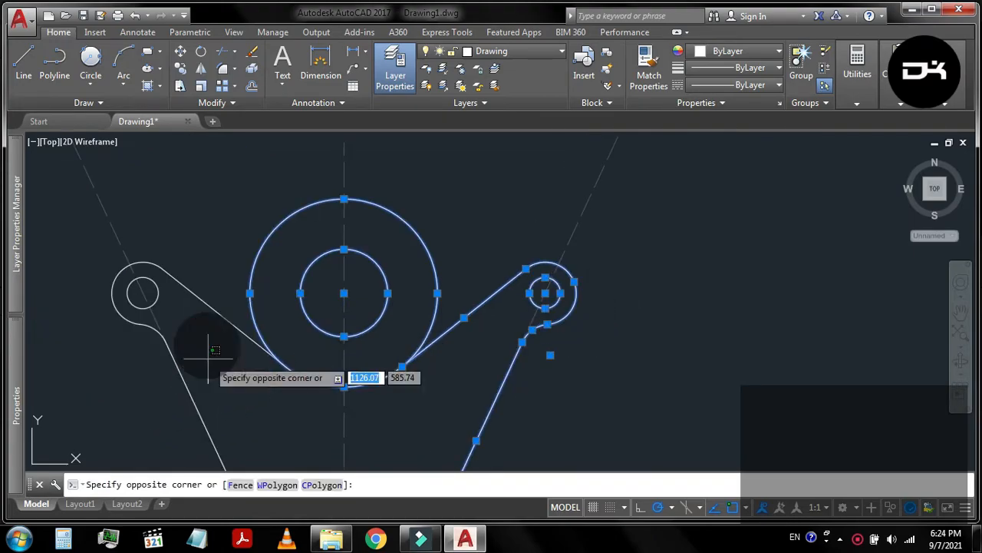
left_click(188, 258)
left_click(129, 311)
left_click(153, 271)
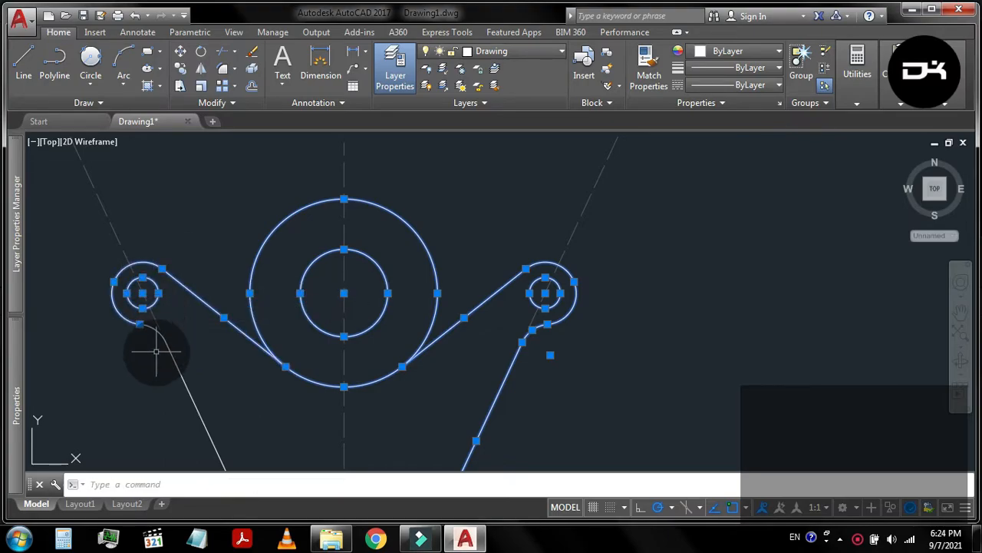
scroll(156, 351, "up", 3)
left_click(151, 295)
left_click(127, 252)
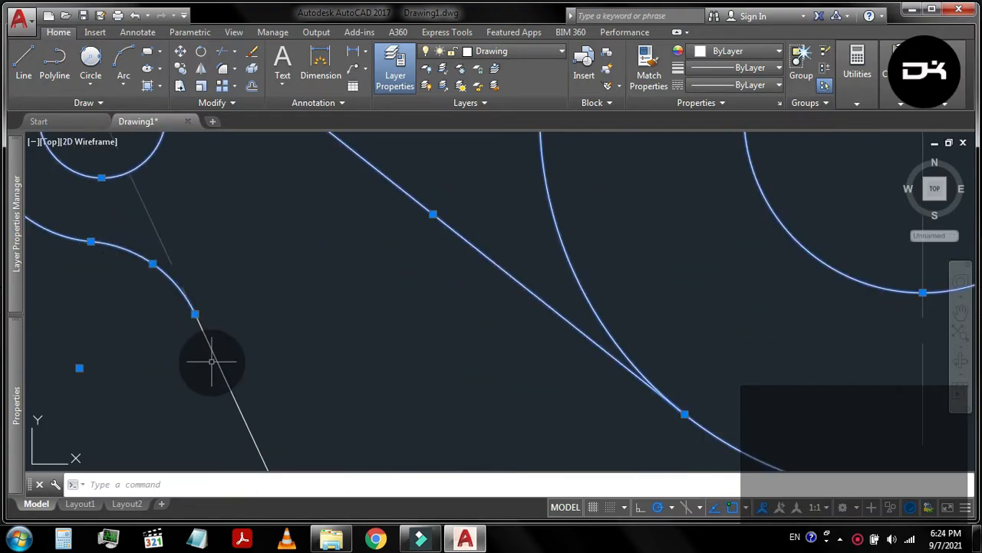
scroll(362, 279, "down", 6)
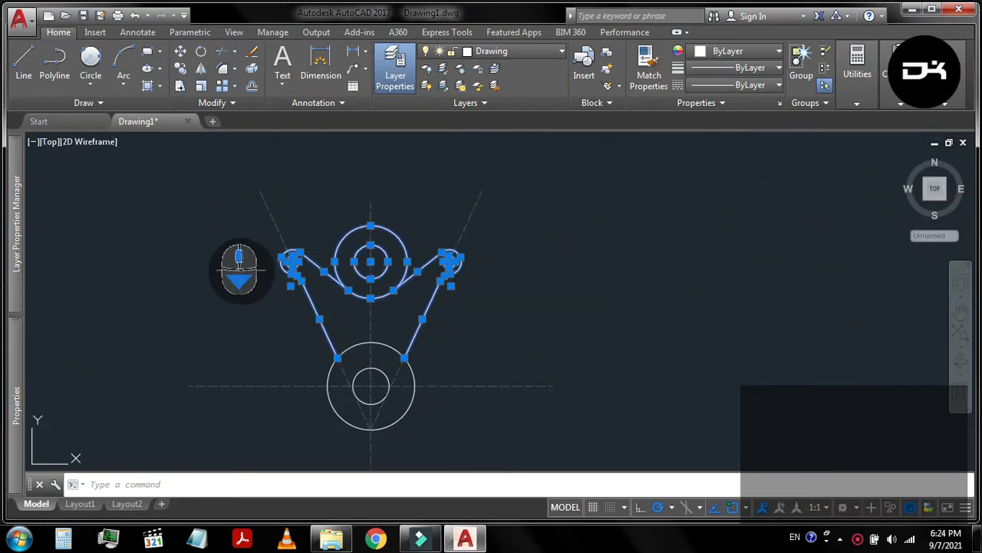
left_click(237, 93)
left_click(259, 164)
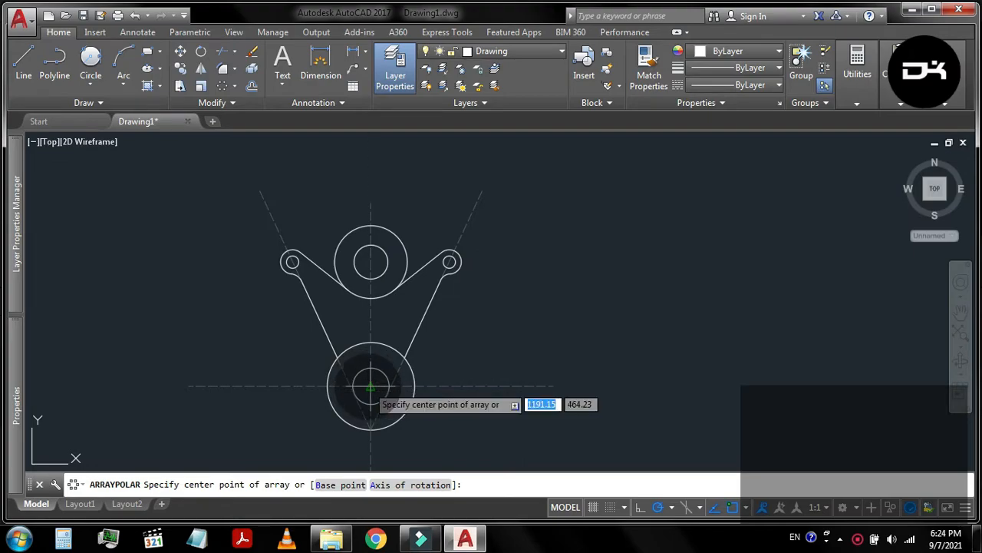
left_click(370, 387)
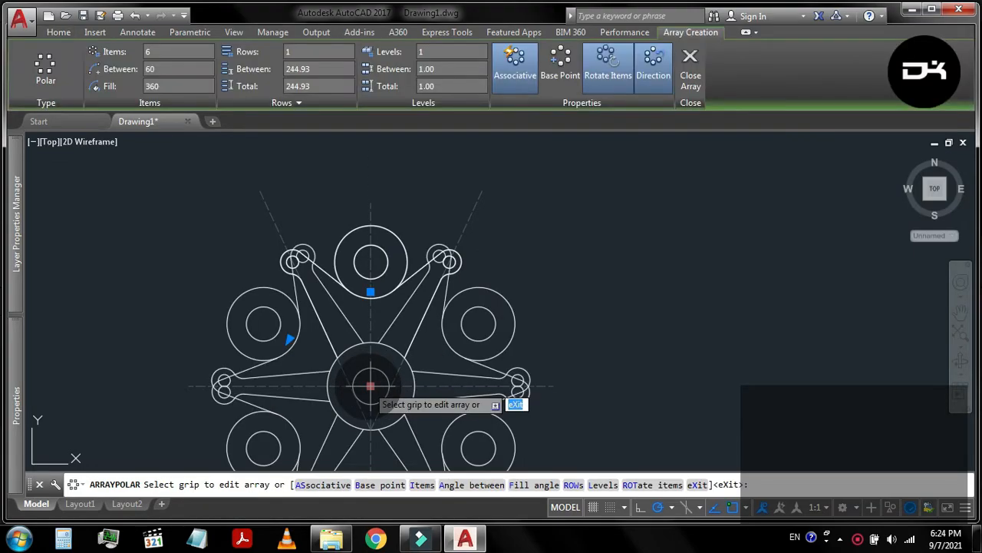
Set the polar array to 4 items
left_click(164, 51)
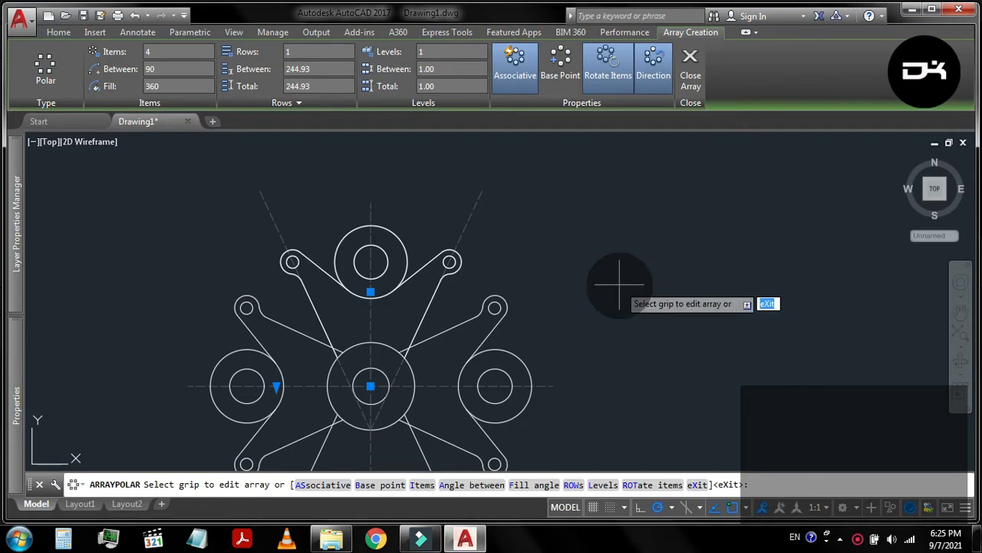
scroll(624, 296, "down", 2)
scroll(502, 317, "up", 4)
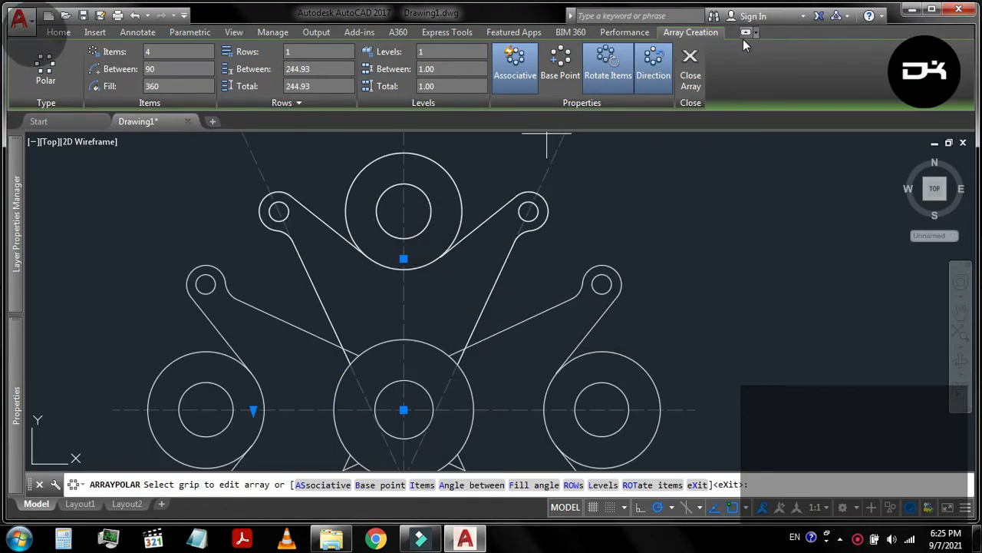
Draw a 15 mm radius circle tangent to the two facing arm lines at the upper right of the hub
left_click(67, 36)
left_click(257, 69)
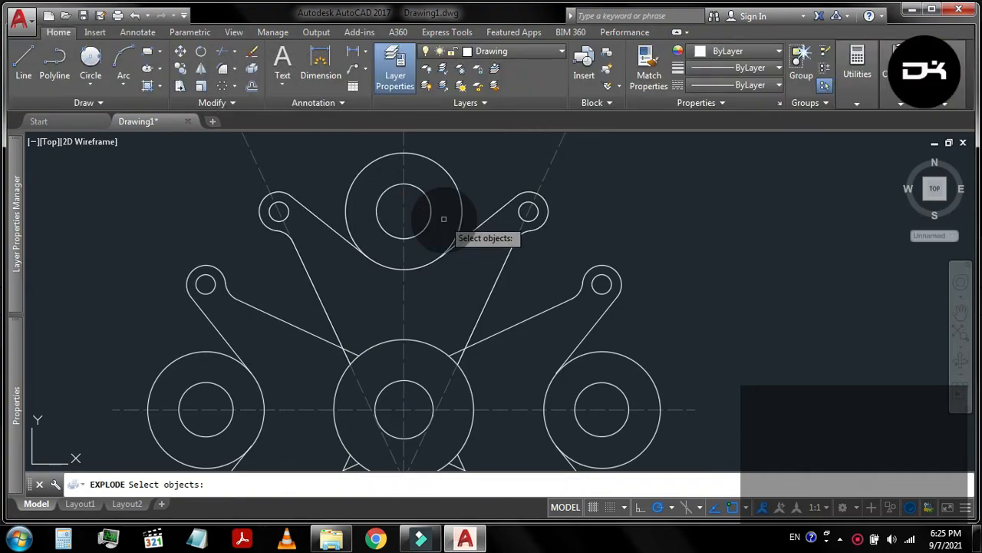
left_click(90, 53)
left_click(493, 289)
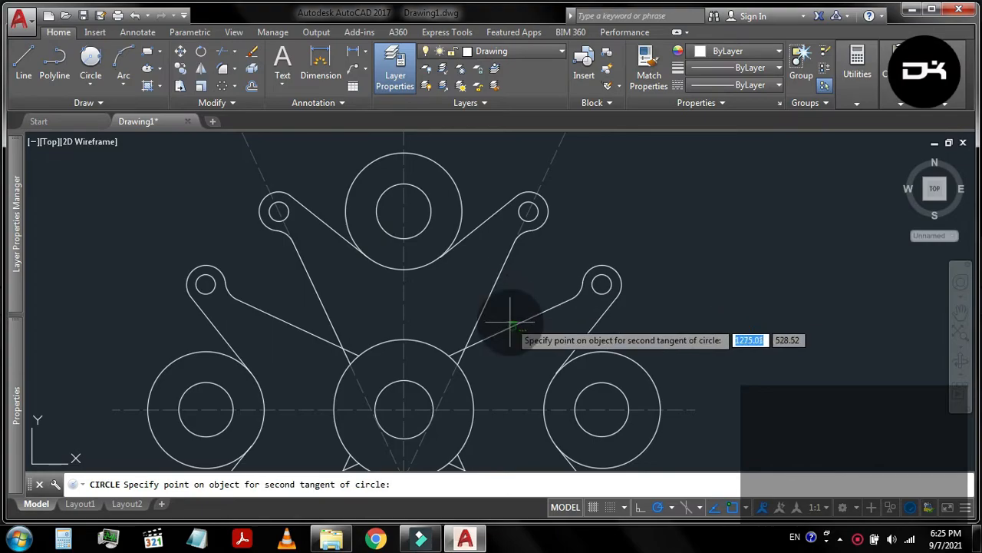
left_click(510, 326)
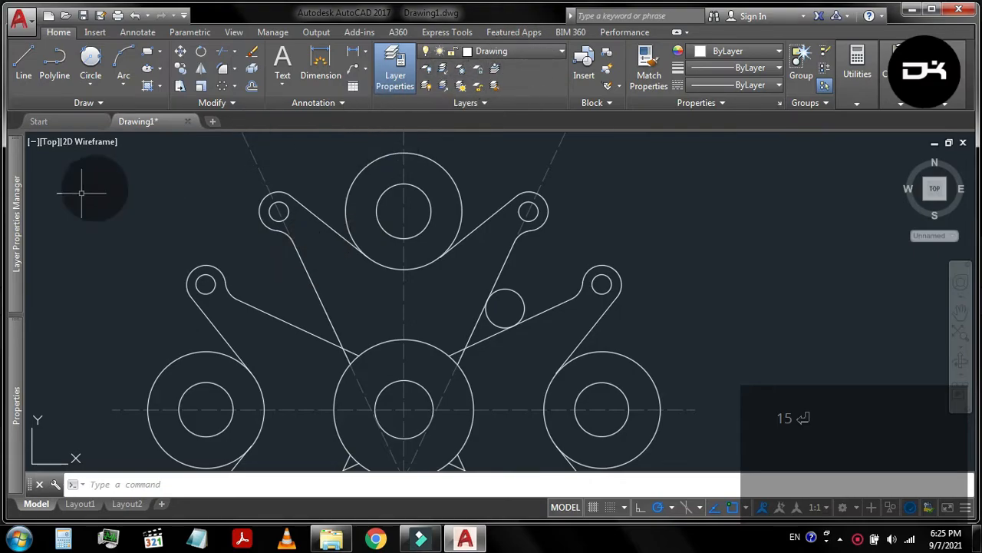
Turn off the Background layer and draw a 15 mm radius circle tangent to the two facing arm lines at the hub's upper left
mouse_move(17, 247)
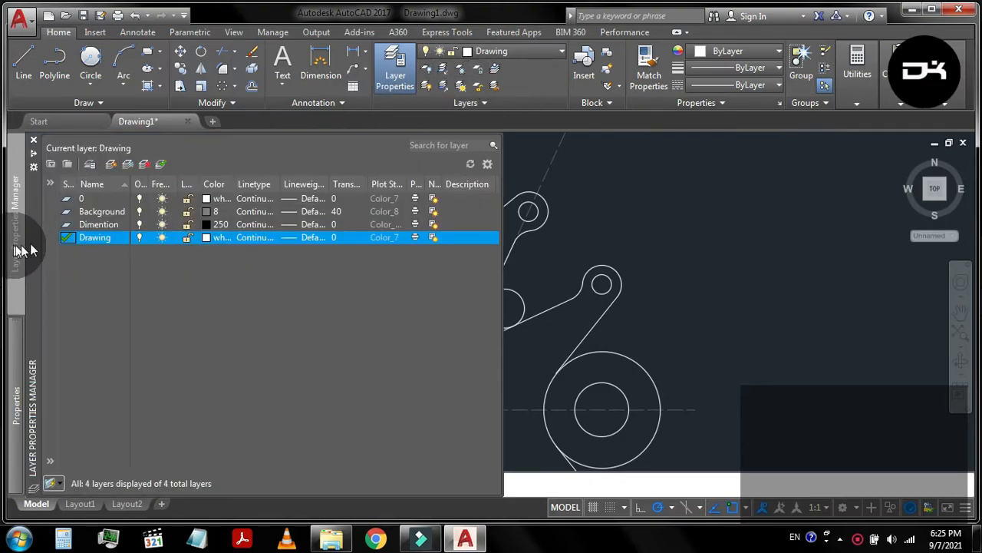
left_click(137, 213)
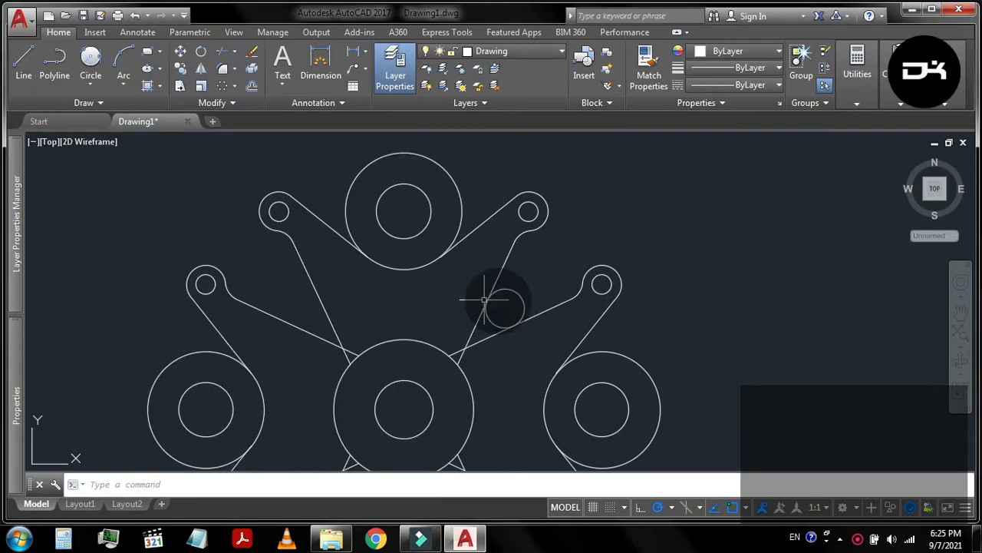
left_click(24, 68)
left_click(86, 65)
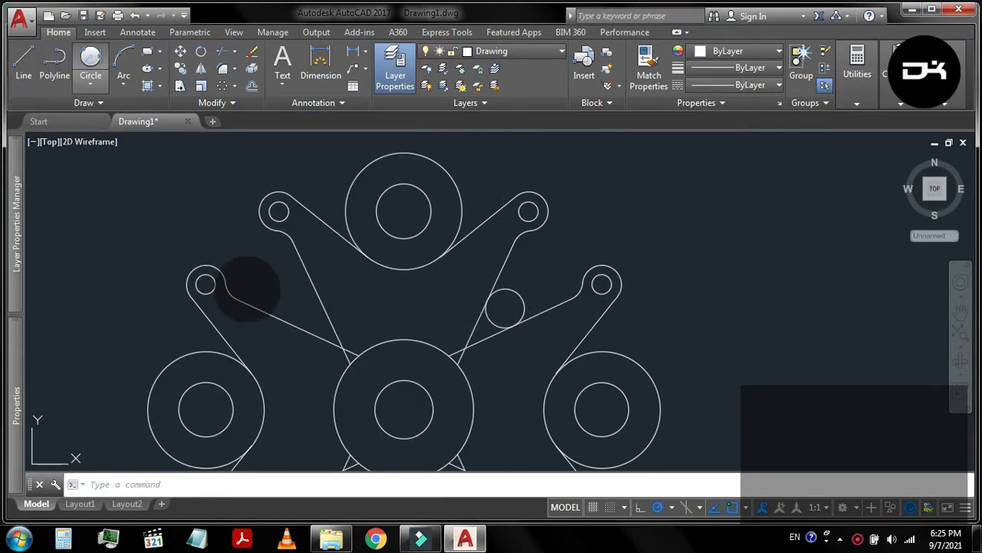
left_click(321, 291)
left_click(302, 327)
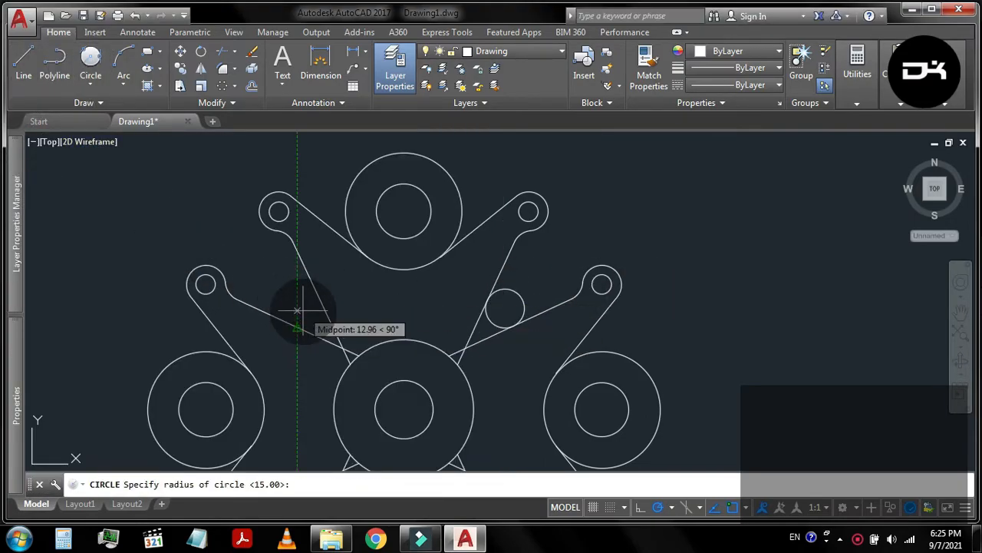
type("15")
key("Return")
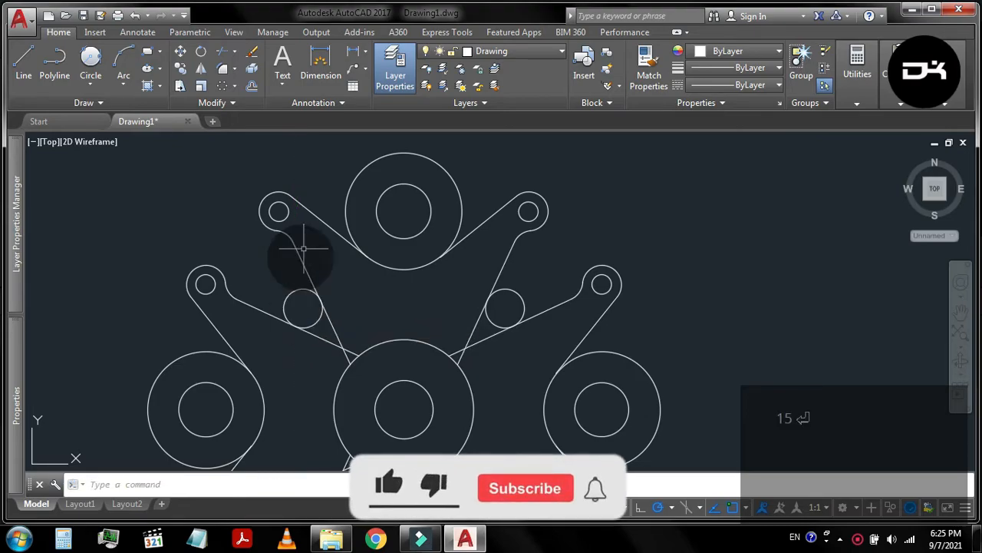
Draw 15 mm radius circles tangent to the facing arm lines at the lower left and lower right of the hub
scroll(361, 351, "down", 3)
scroll(324, 384, "up", 3)
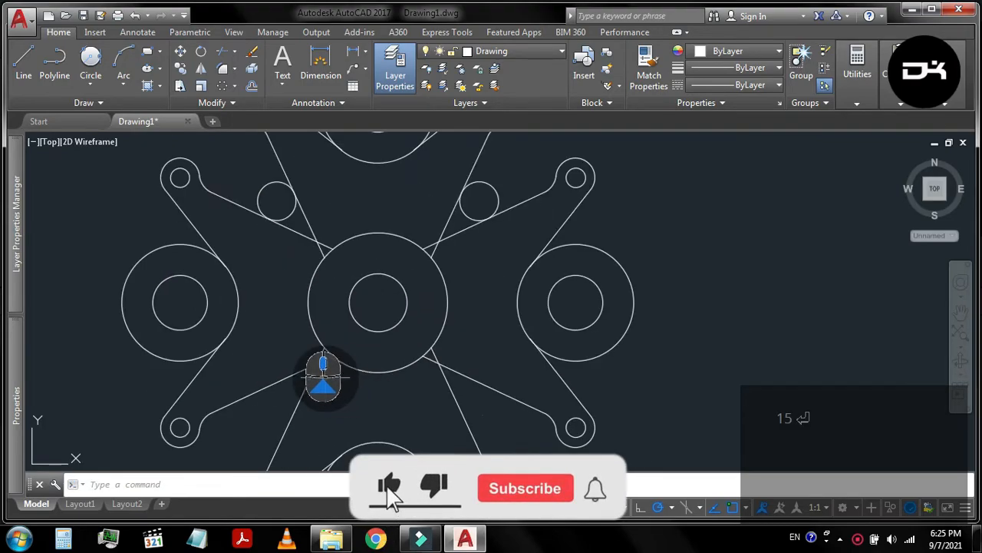
left_click(90, 68)
left_click(245, 393)
left_click(294, 399)
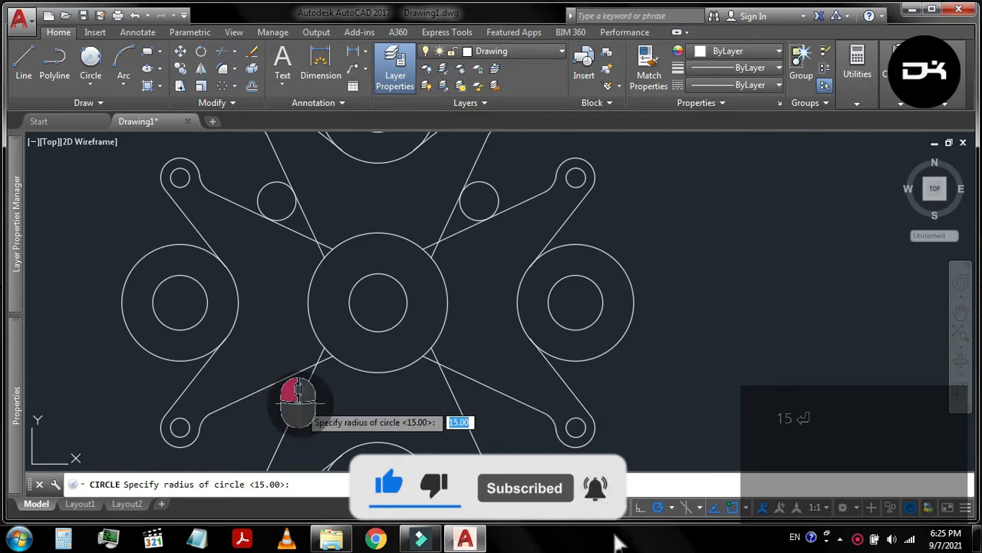
key("Return")
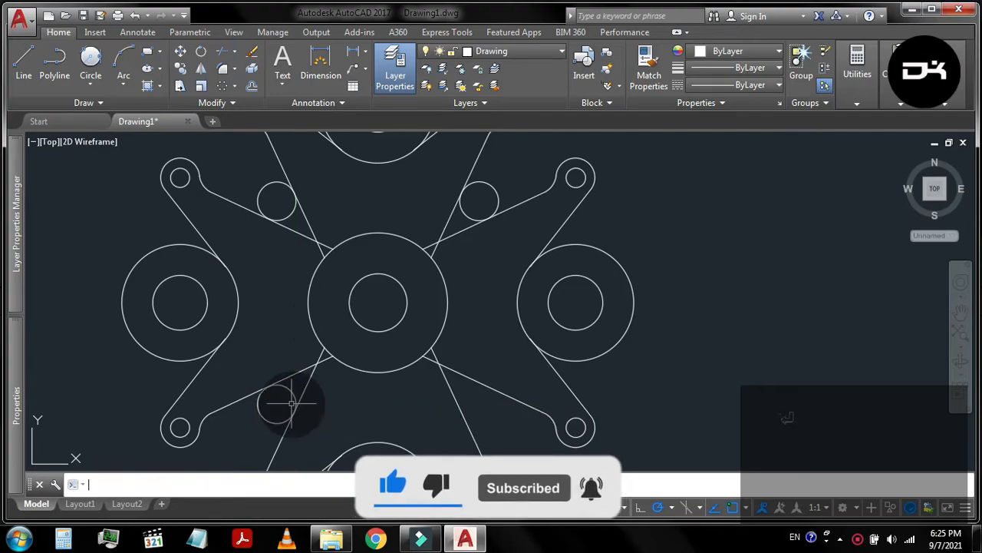
left_click(89, 67)
left_click(501, 393)
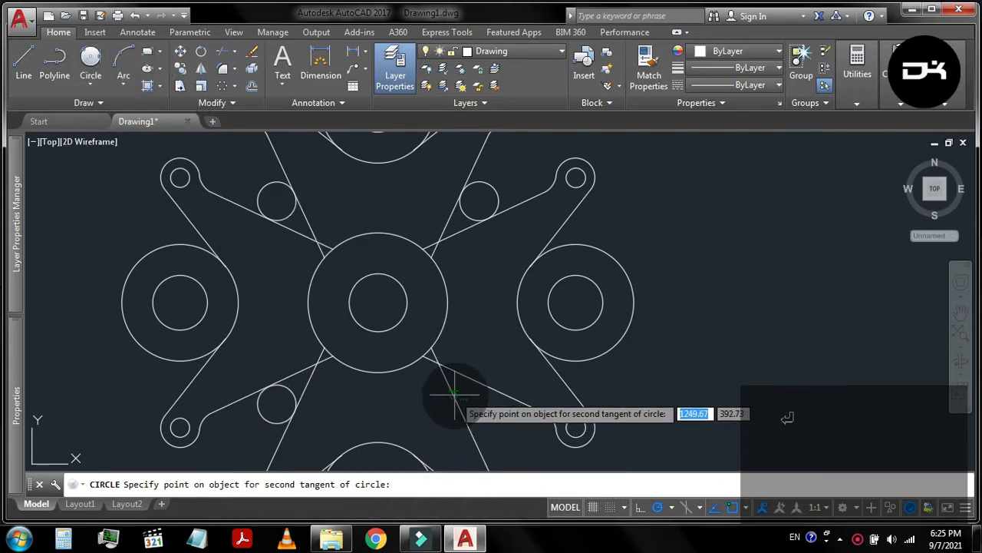
left_click(463, 385)
key("Return")
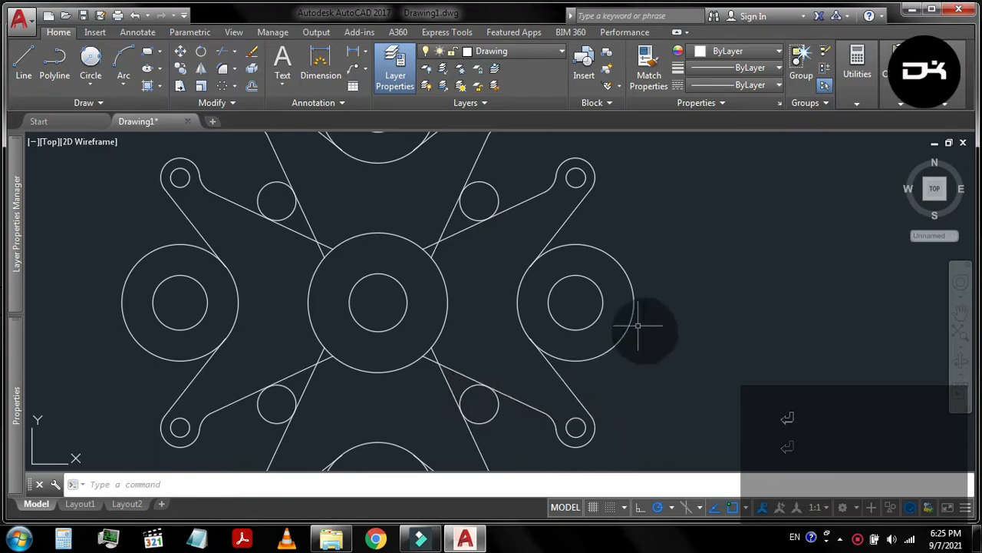
Explode the polar array into separate objects
left_click(501, 419)
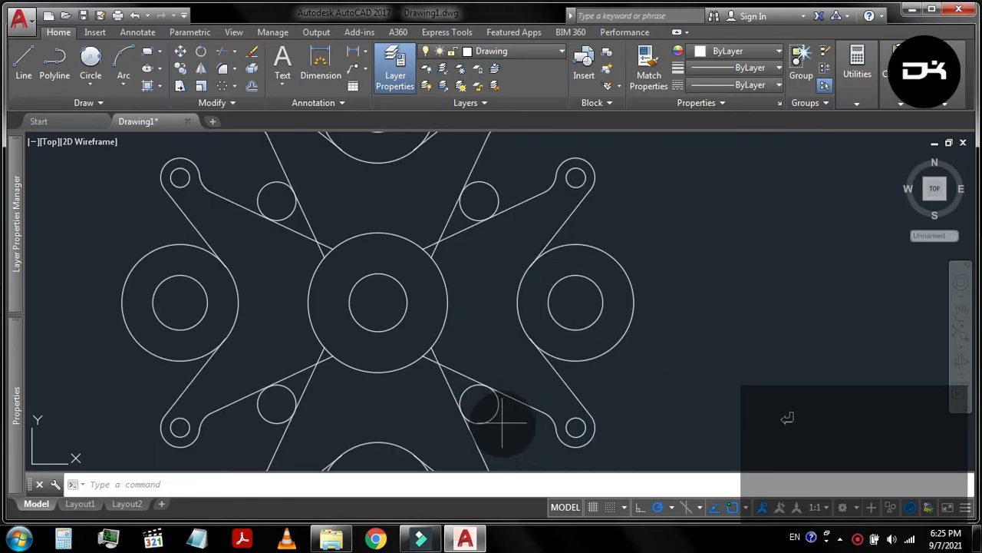
left_click(452, 388)
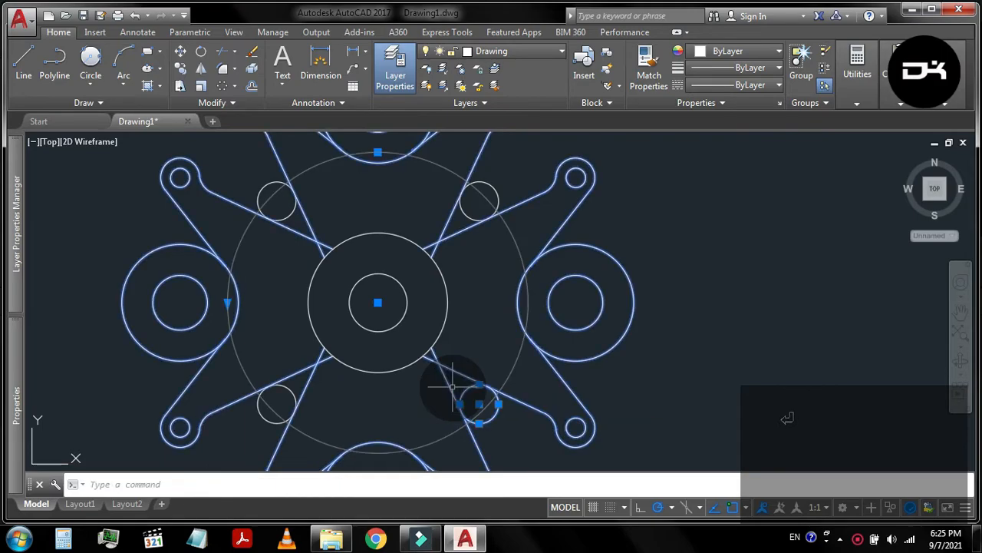
left_click(250, 69)
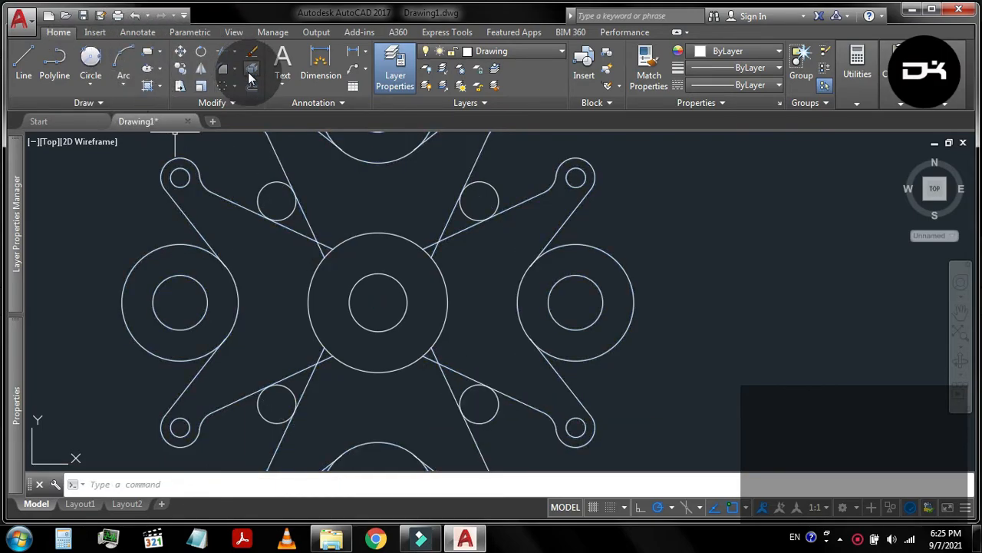
Trim the upper arm lines beyond their tangent circles, using the four tangent circles and adjoining arm lines as cutting edges
left_click(484, 423)
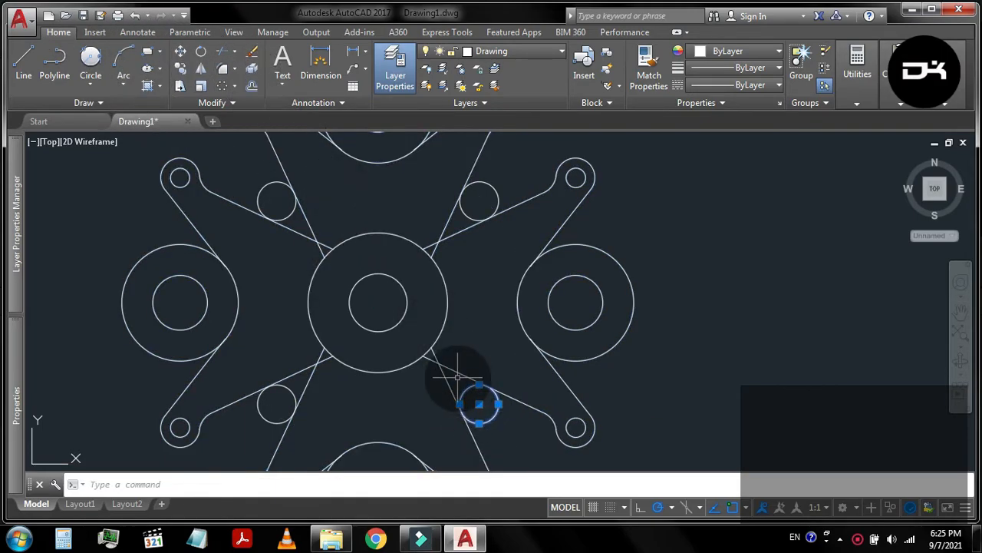
left_click(508, 426)
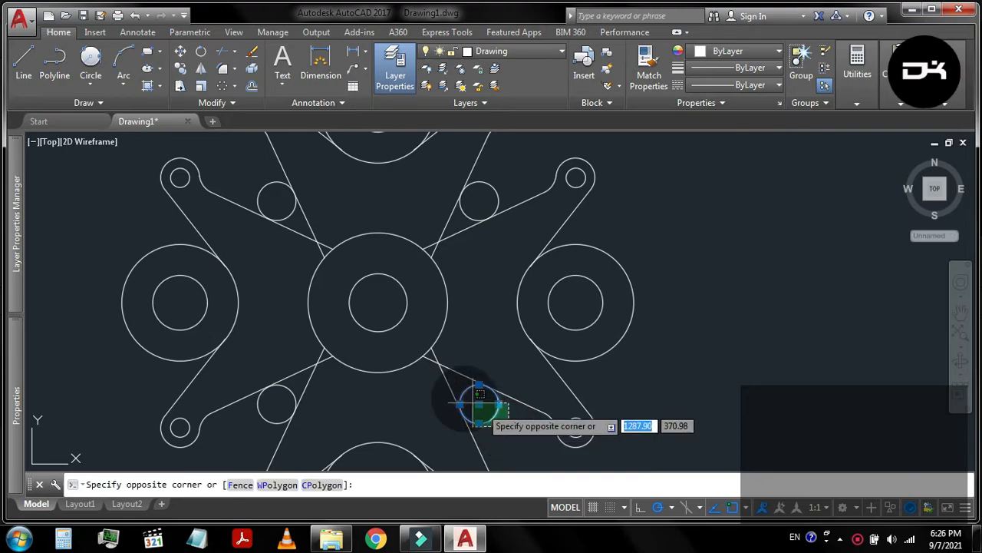
left_click(448, 364)
left_click(301, 416)
left_click(264, 369)
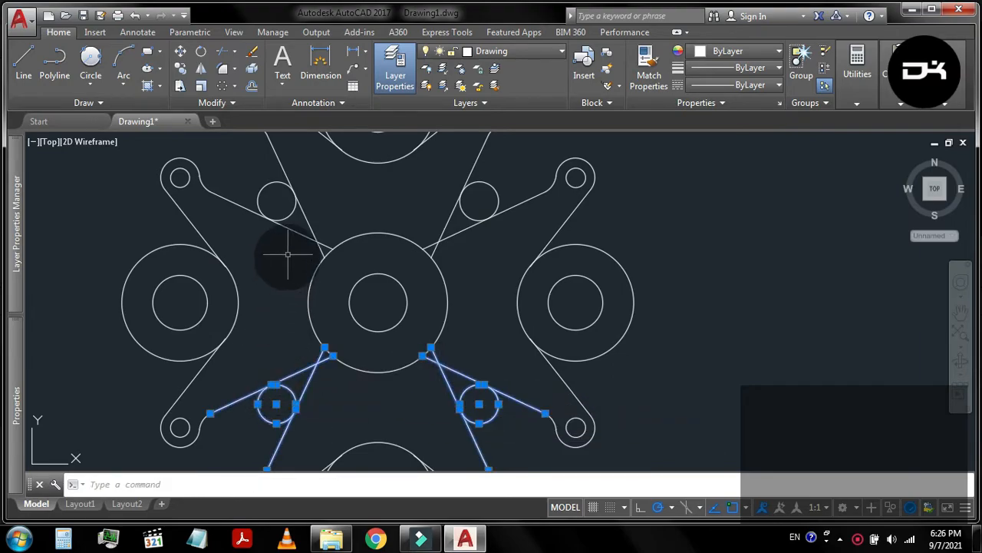
left_click(325, 220)
left_click(275, 212)
left_click(488, 228)
left_click(470, 200)
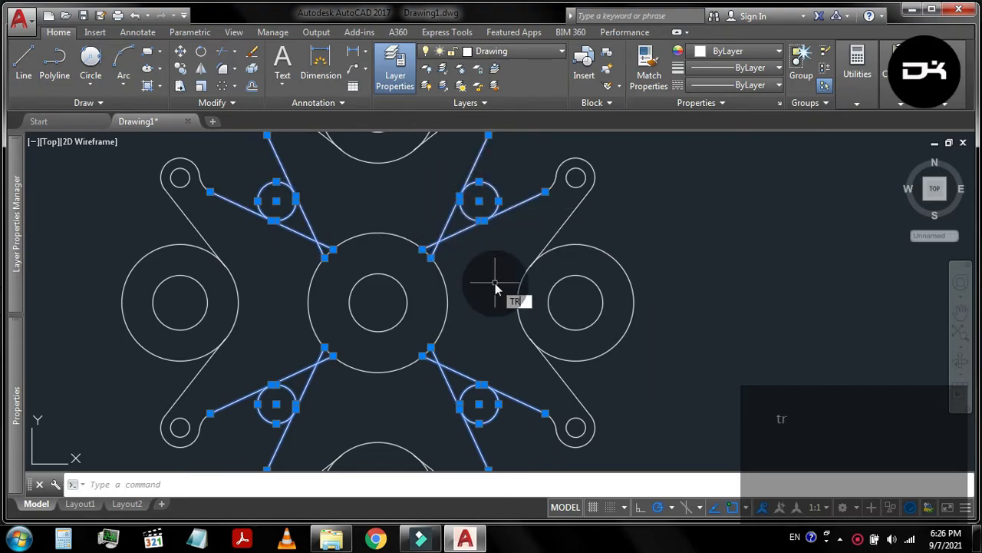
key("Return")
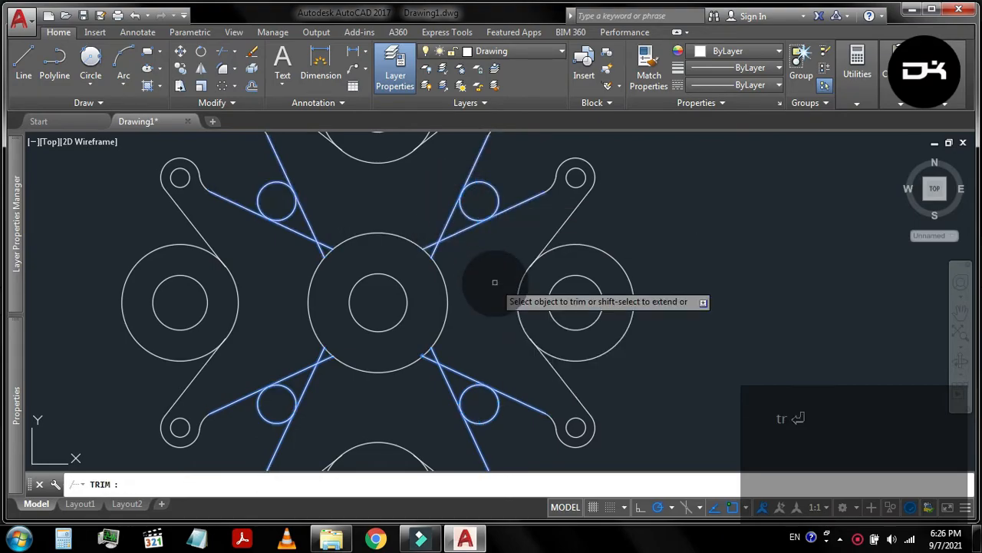
left_click(456, 259)
left_click(436, 225)
left_click(330, 223)
left_click(284, 247)
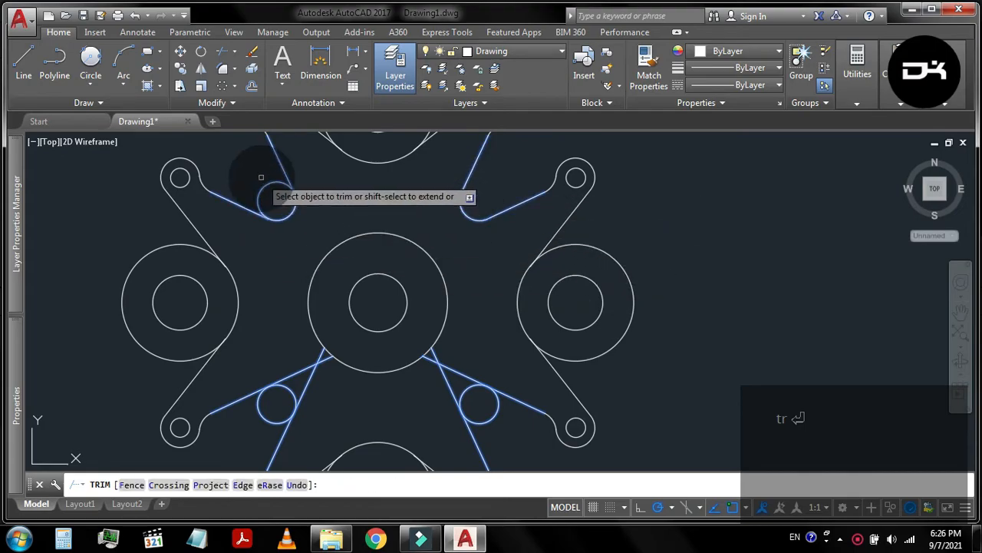
Trim the lower arm lines at their tangent points and cut the remaining circles down to fillet arcs
left_click(328, 385)
left_click(285, 344)
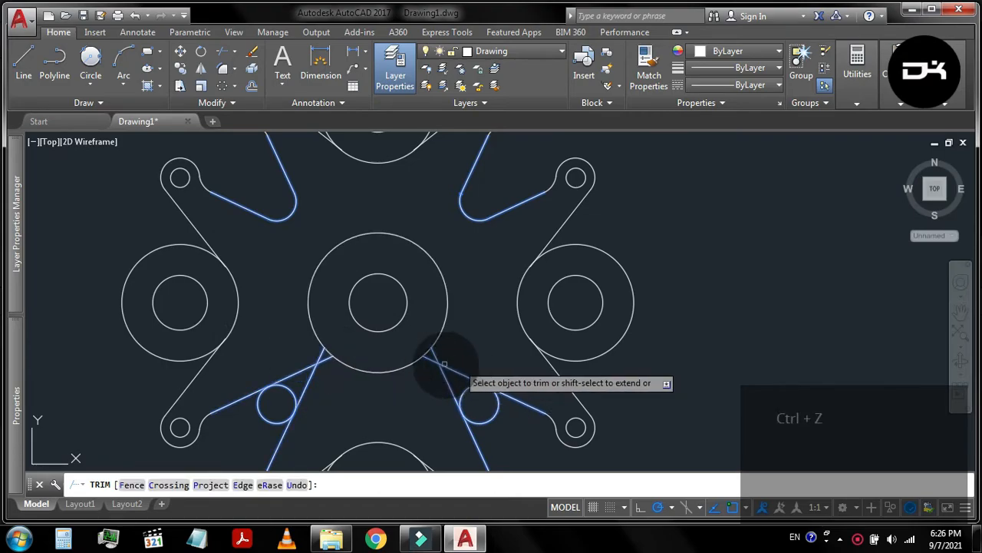
left_click(323, 384)
left_click(292, 361)
left_click(445, 382)
left_click(424, 362)
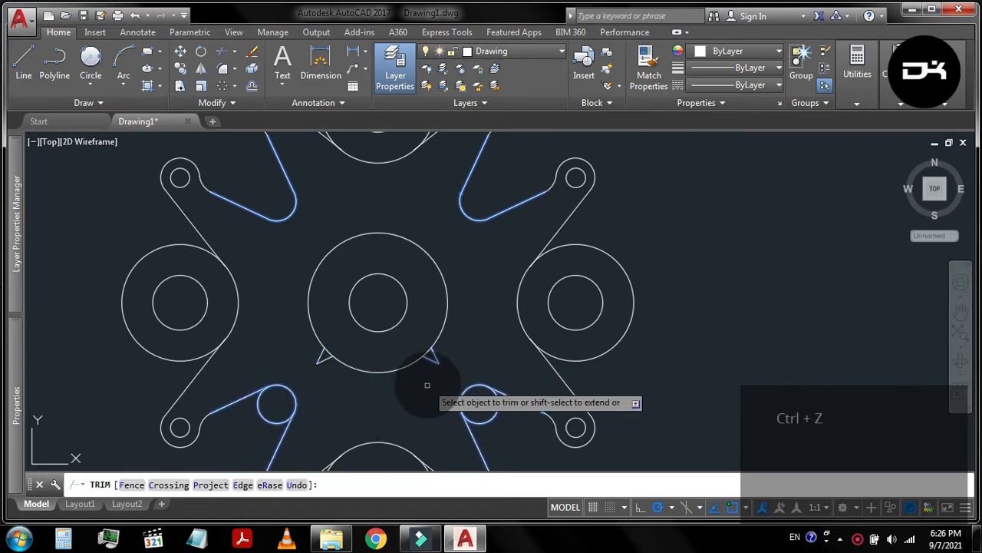
left_click(477, 421)
key("Escape")
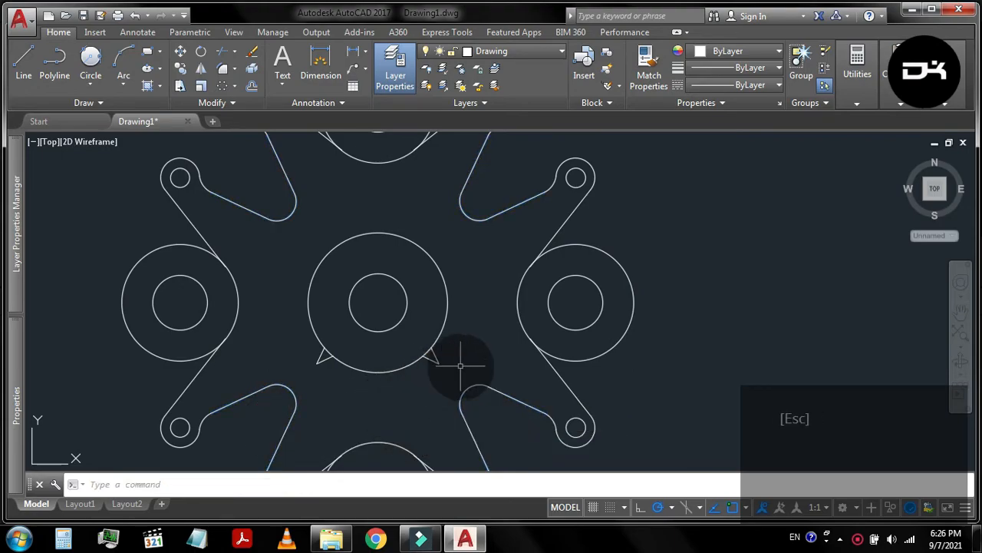
Delete the leftover line stubs at the lower left and lower right of the central hub circle
left_click(447, 368)
left_click(415, 337)
left_click(315, 384)
left_click(307, 357)
left_click(315, 356)
left_click(314, 360)
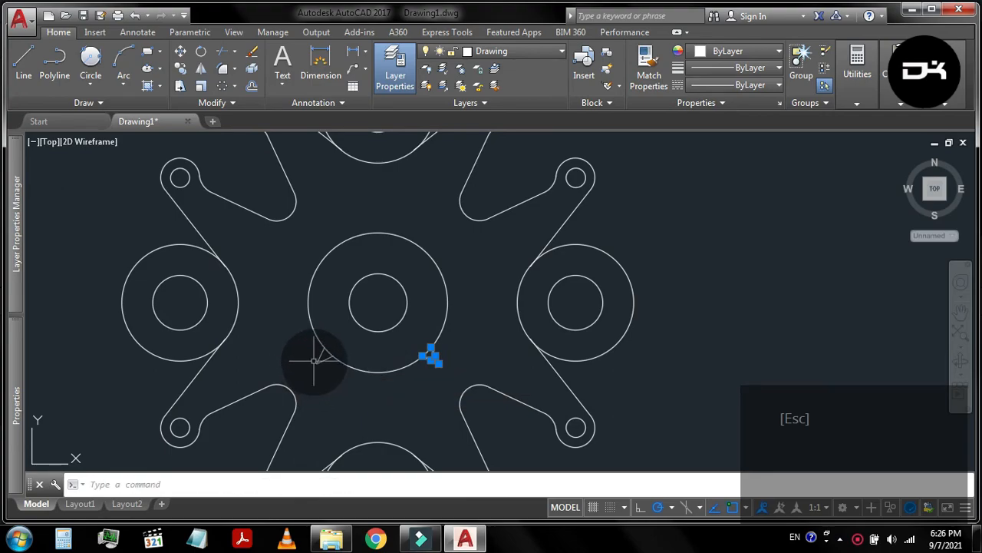
left_click(333, 364)
left_click(315, 360)
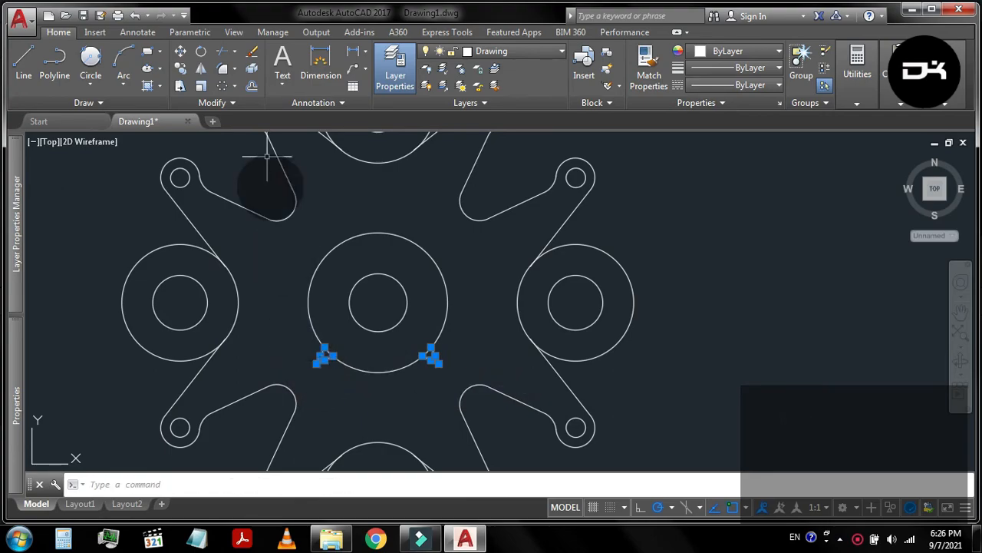
Turn the Background layer back on to show the construction centerlines
scroll(422, 208, "down", 2)
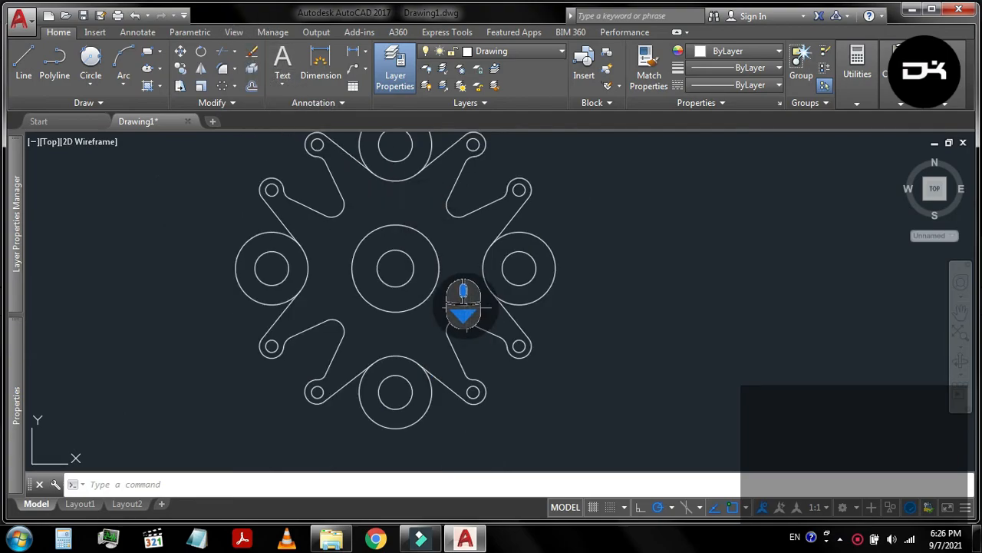
scroll(461, 315, "down", 2)
middle_click_drag(428, 284, 450, 305)
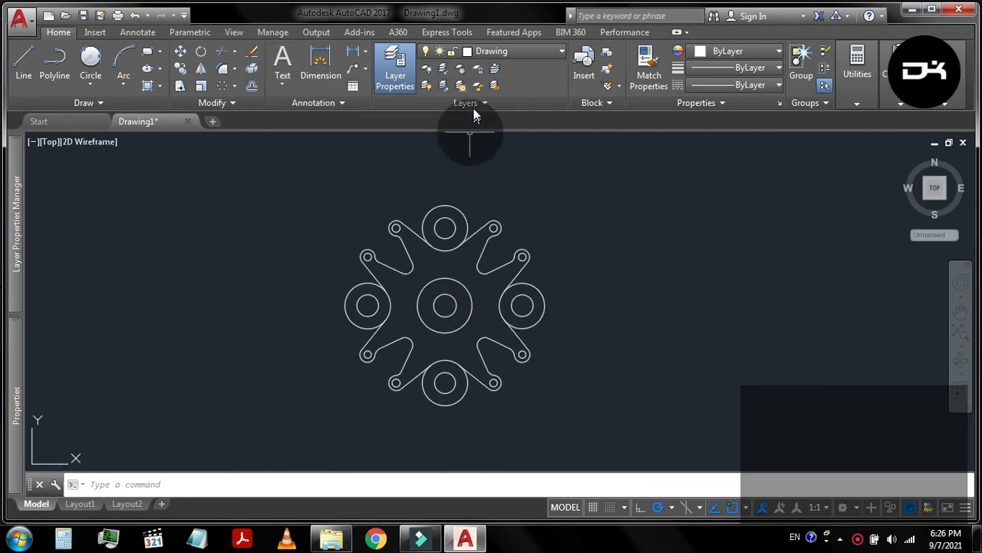
left_click(534, 54)
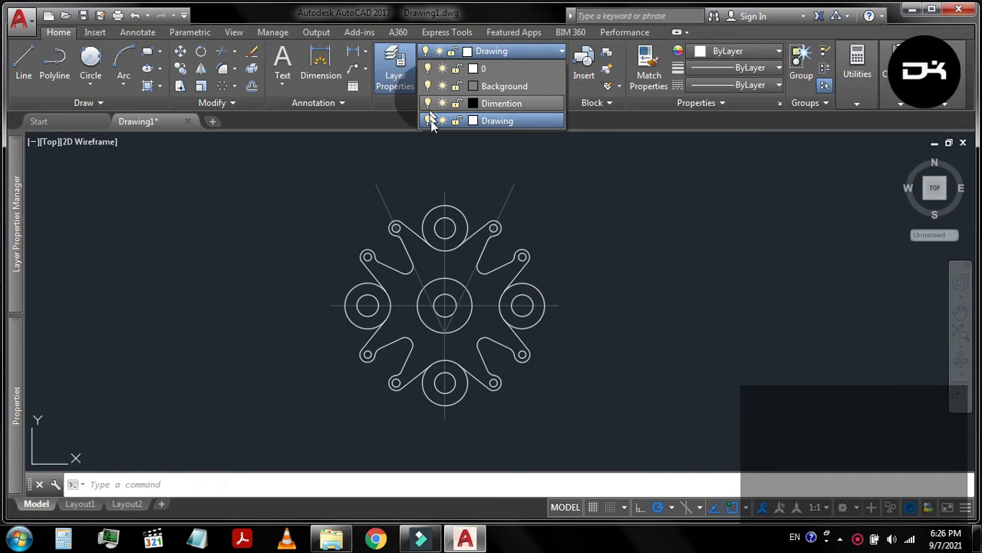
key("Escape")
key("Escape")
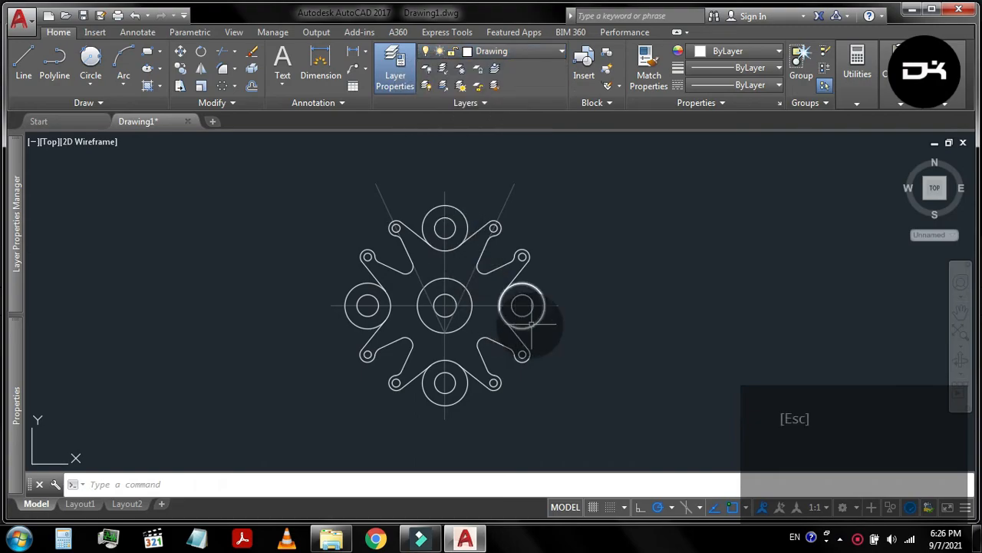
Zoom to the full extents of the finished drawing
scroll(522, 330, "up", 2)
scroll(527, 325, "down", 2)
scroll(588, 301, "up", 2)
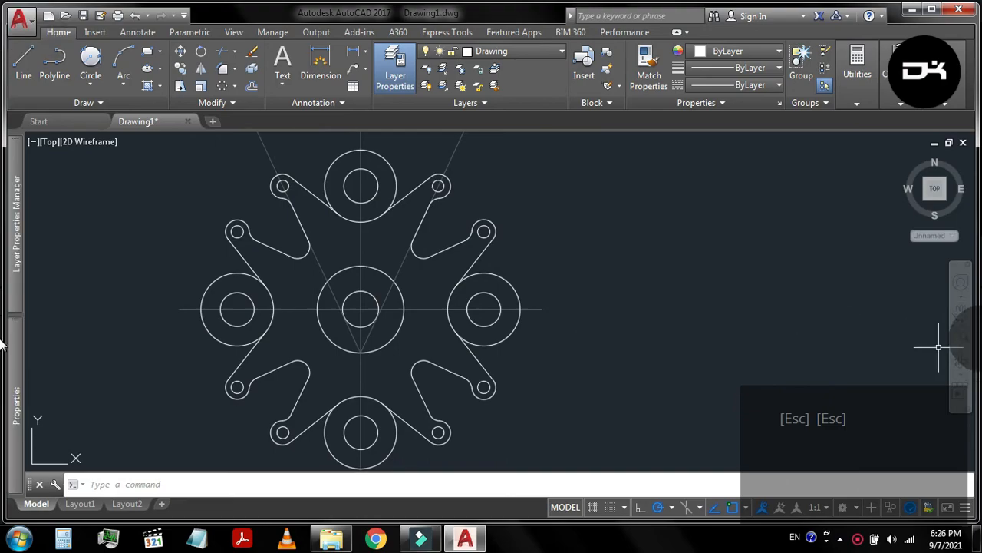
left_click(961, 333)
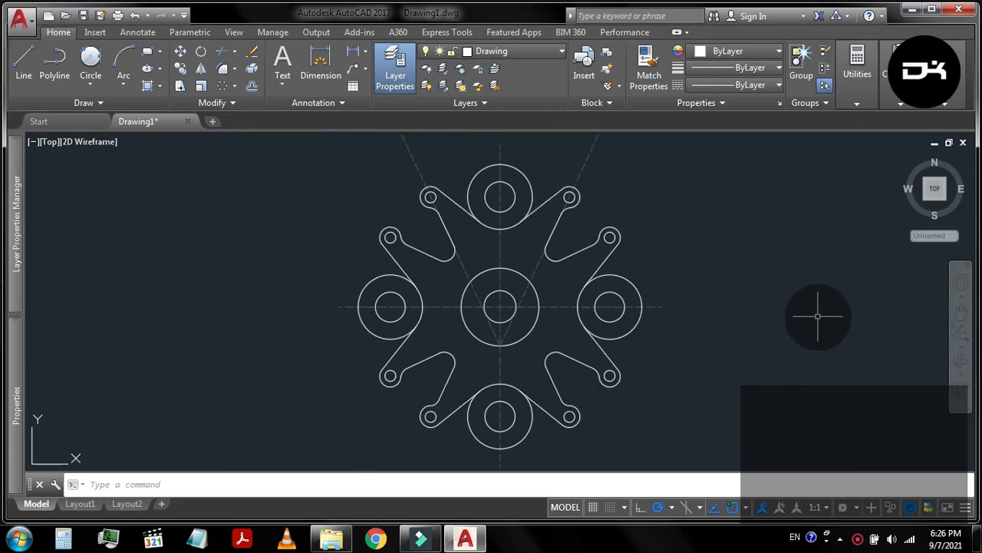